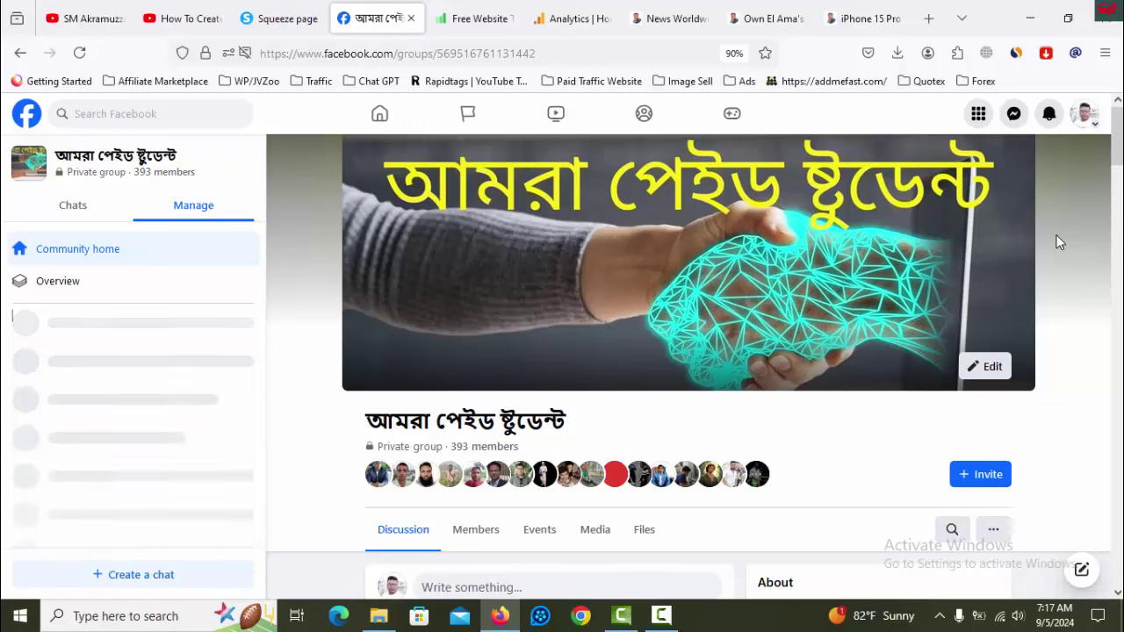
- Switch from the Facebook group to the rankboostup.com 'Free Website Traffic' tab
left_click(493, 29)
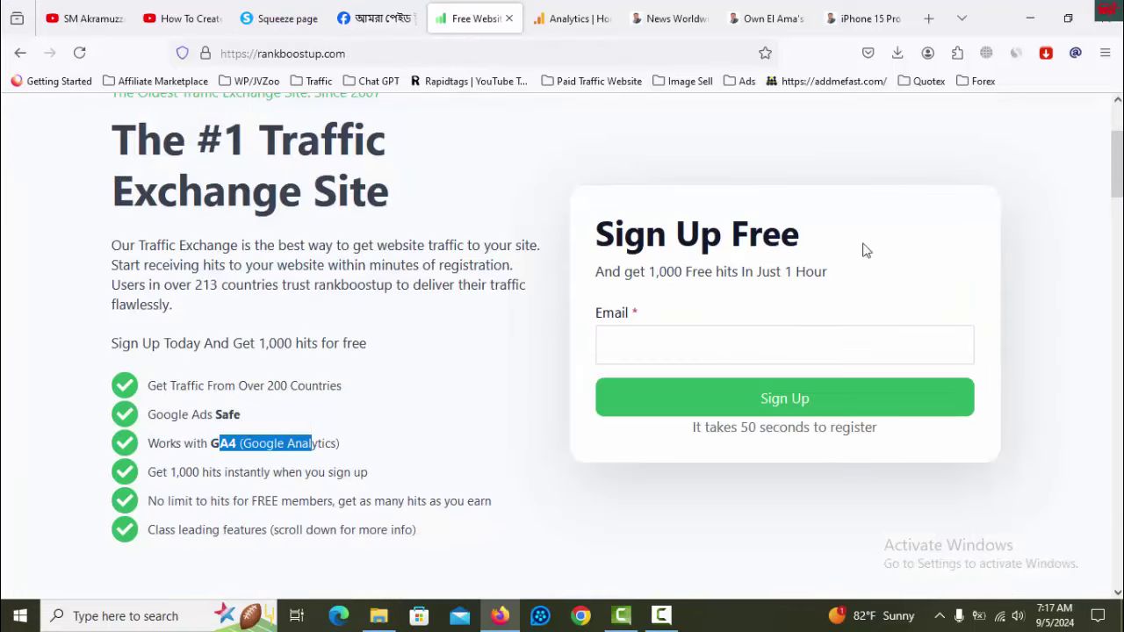
- Highlight the homepage features: 200+ countries, Google Ads safe, GA4, Google Analytics and 1,000 hits
scroll(1120, 437, "up", 3)
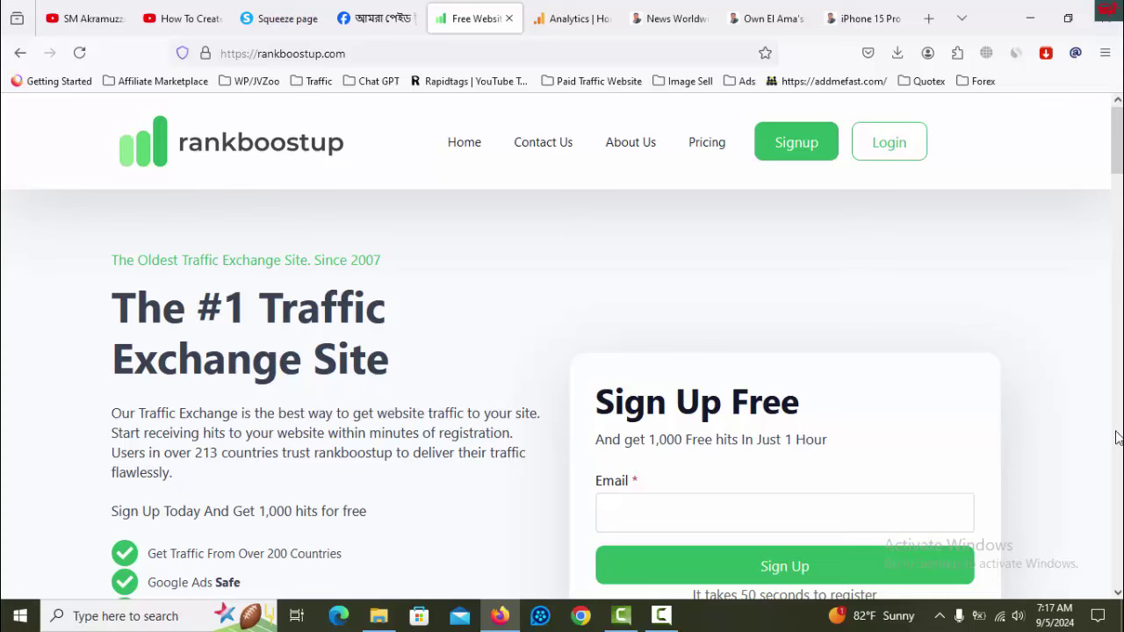
scroll(450, 439, "down", 3)
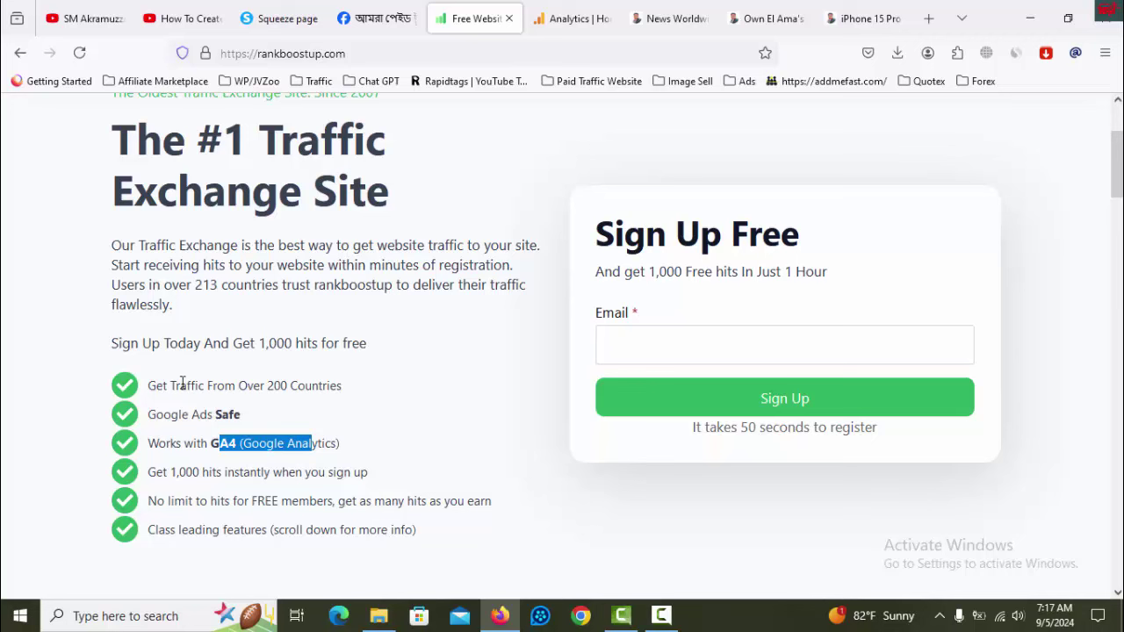
mouse_move(171, 386)
left_mouse_down()
mouse_move(343, 384)
mouse_move(180, 387)
left_mouse_up()
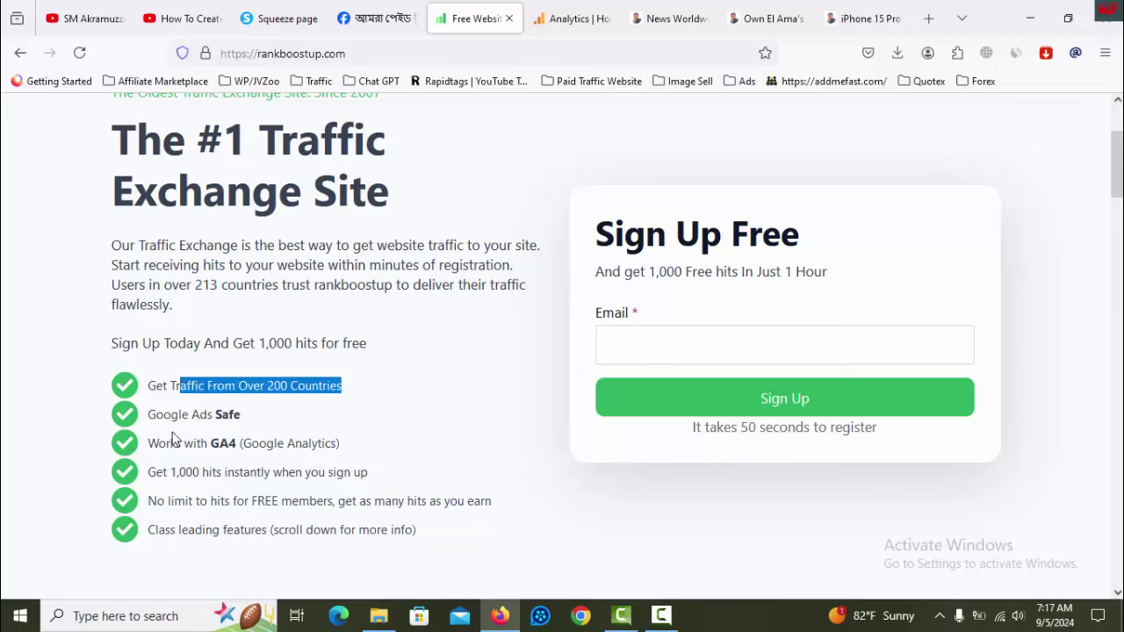
left_click_drag(164, 414, 252, 443)
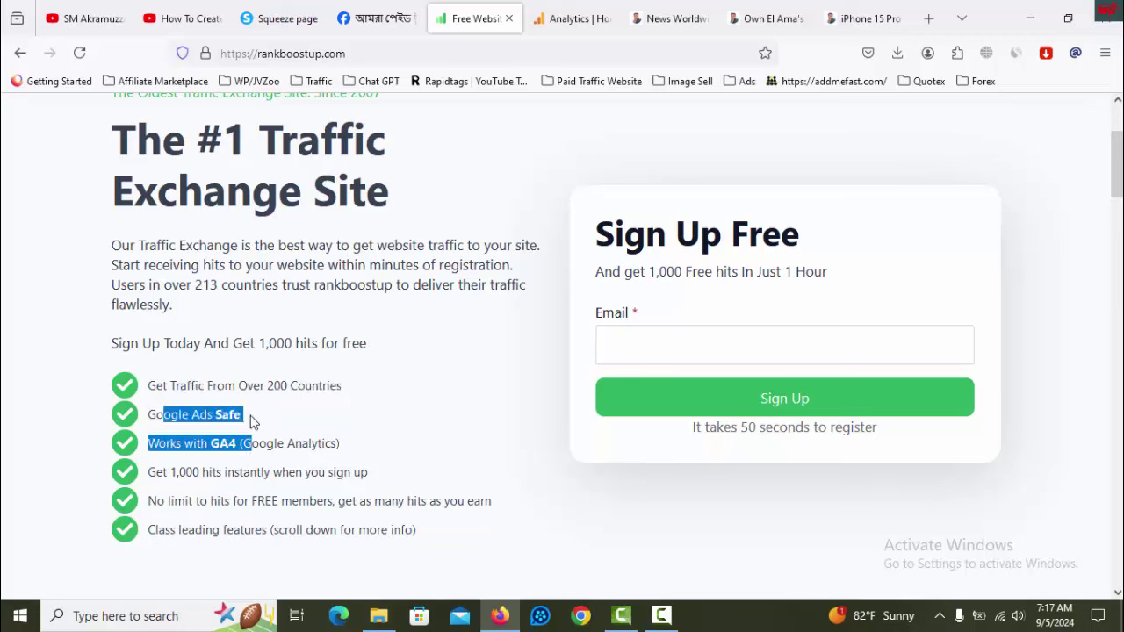
left_click(180, 415)
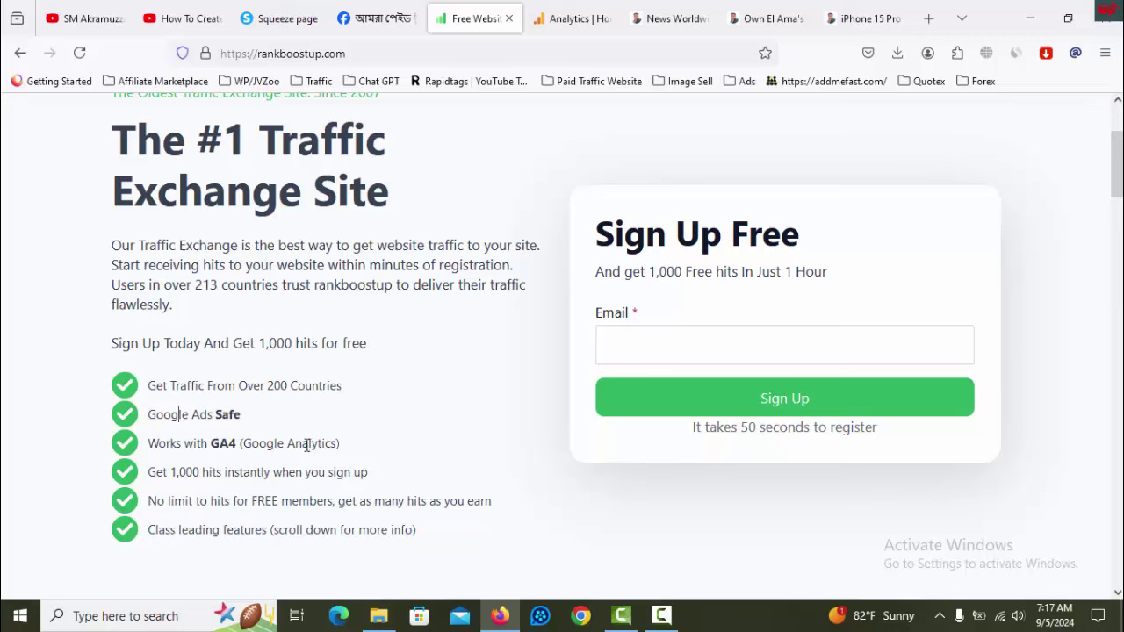
left_click_drag(244, 439, 345, 449)
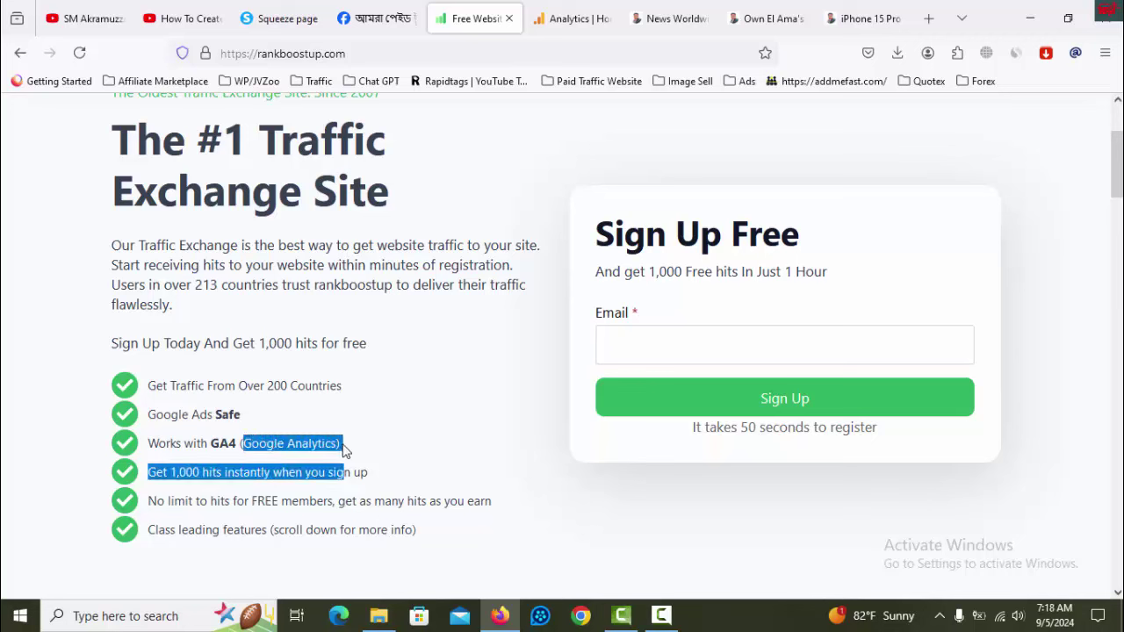
- Glance at Google Analytics, highlight the unlimited and 1,000 free hits lines, then open Signup
left_click(593, 25)
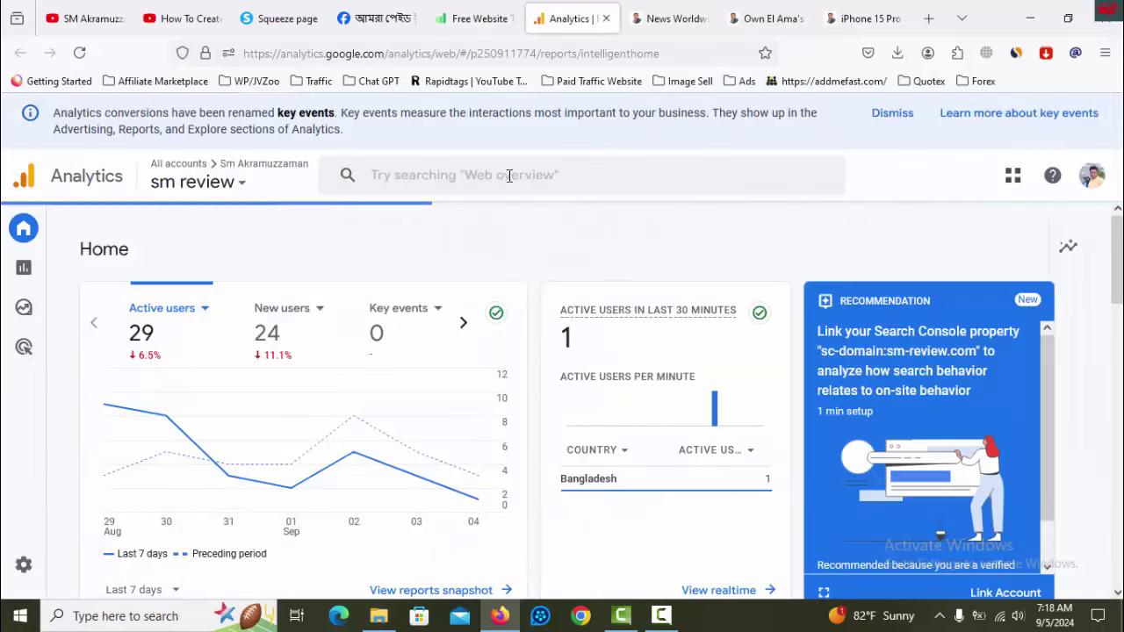
left_click(465, 19)
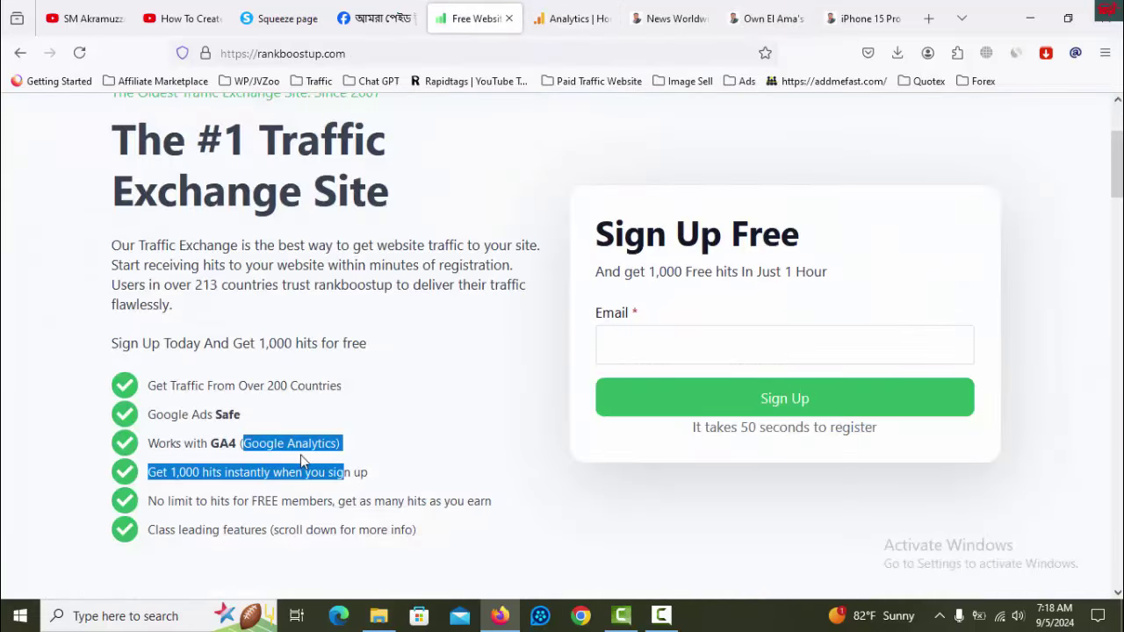
left_click_drag(391, 501, 316, 501)
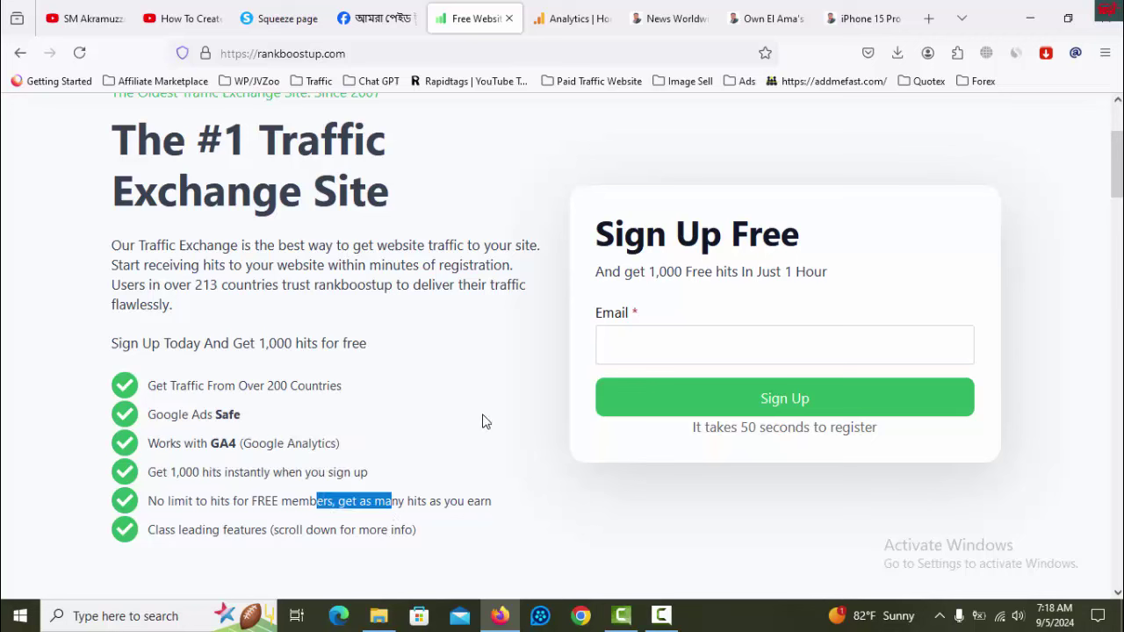
left_click_drag(200, 472, 171, 472)
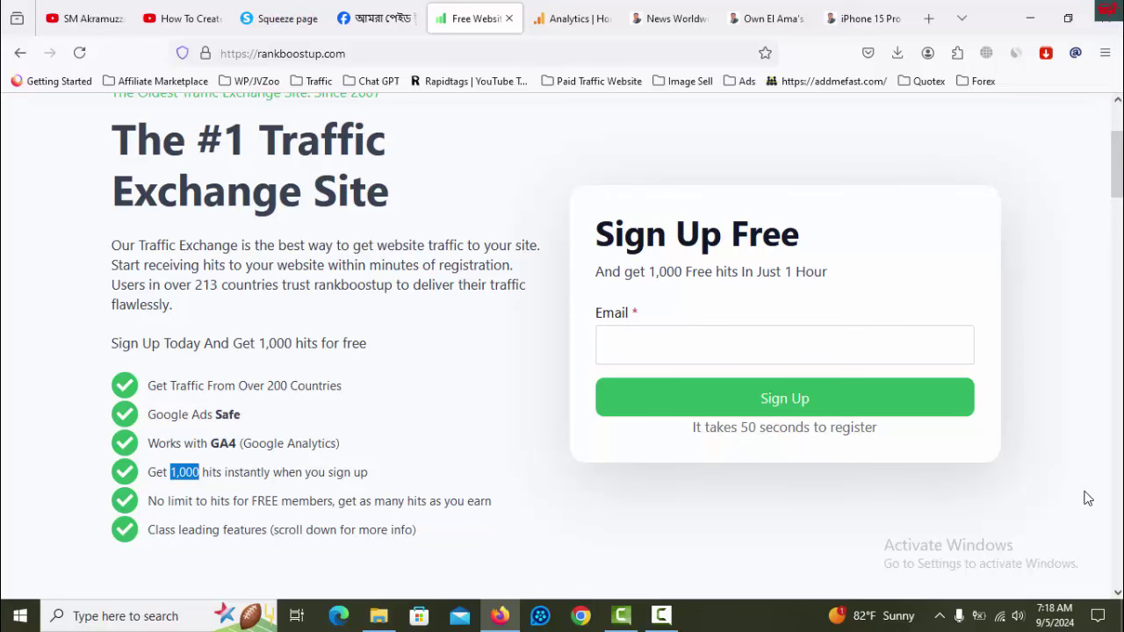
scroll(1080, 497, "up", 2)
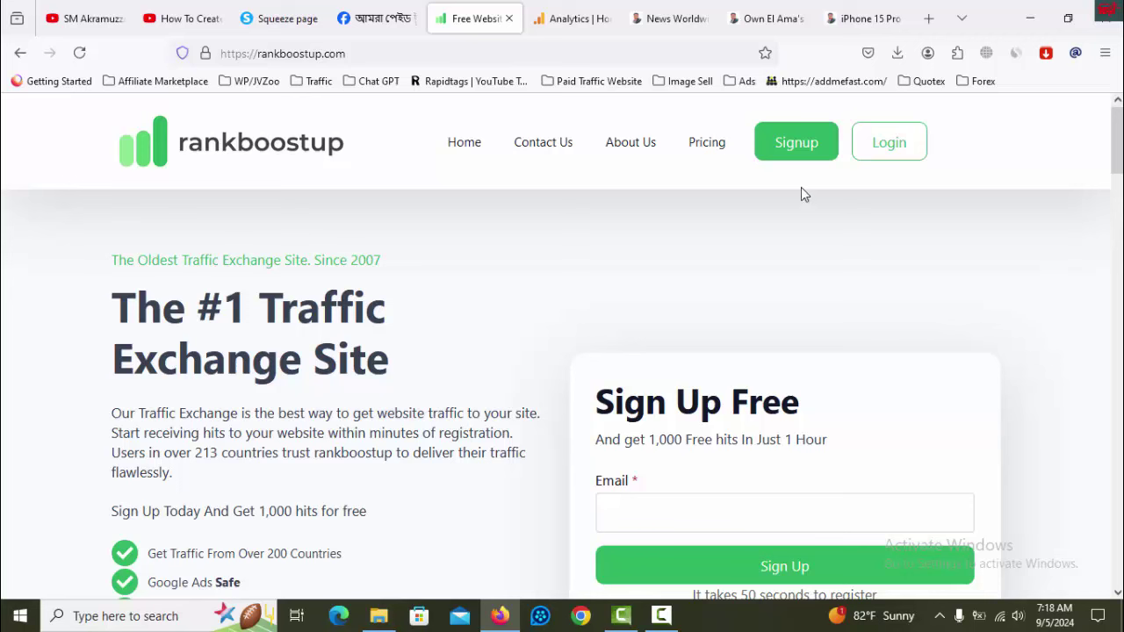
left_click(798, 149)
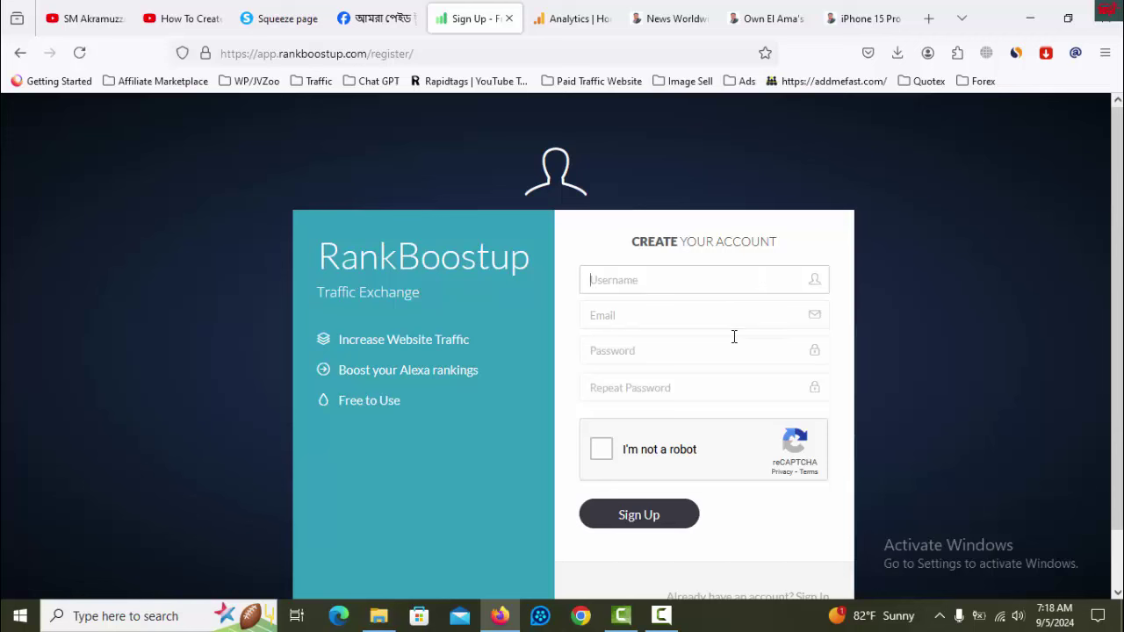
- Enter the account username and pick the saved account email address
left_click(682, 279)
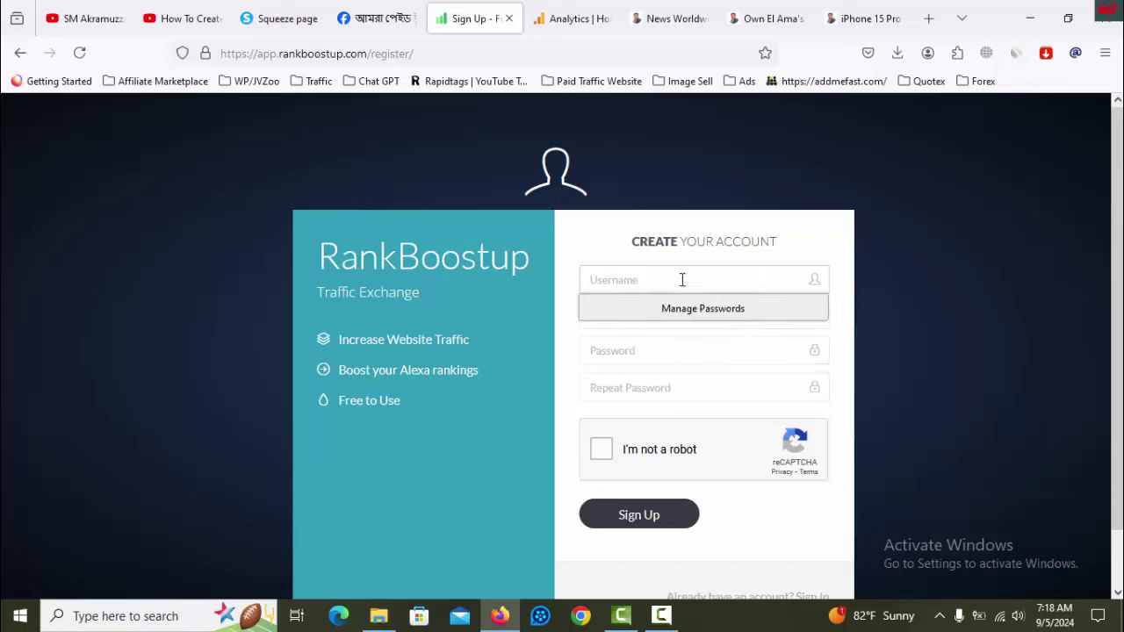
type("SMAkramuzzaman")
left_click(967, 361)
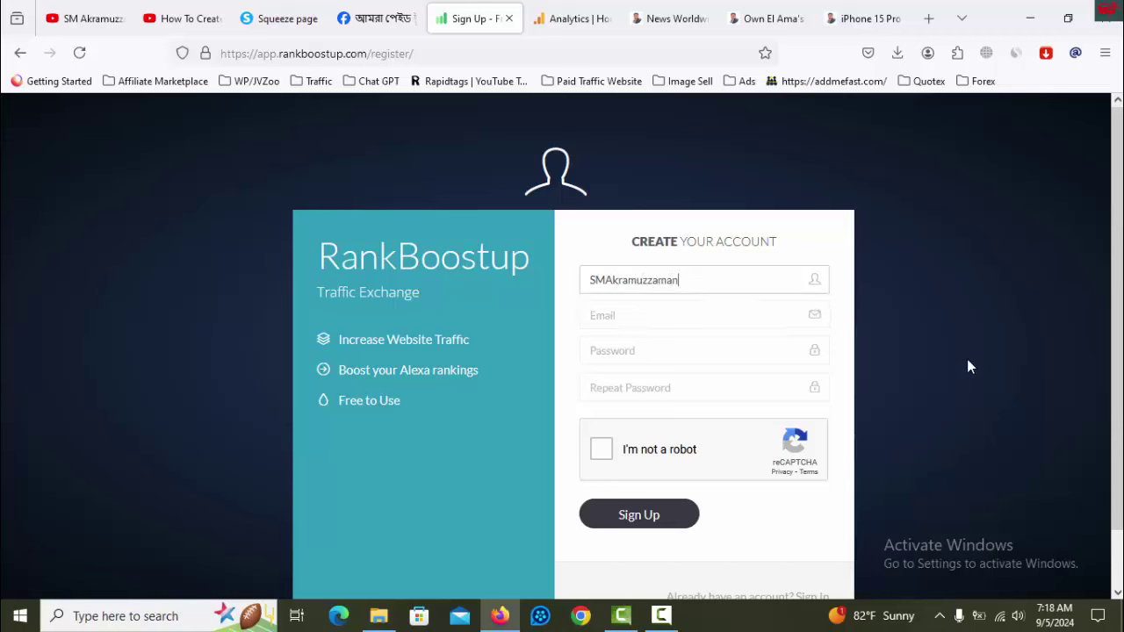
left_click(702, 318)
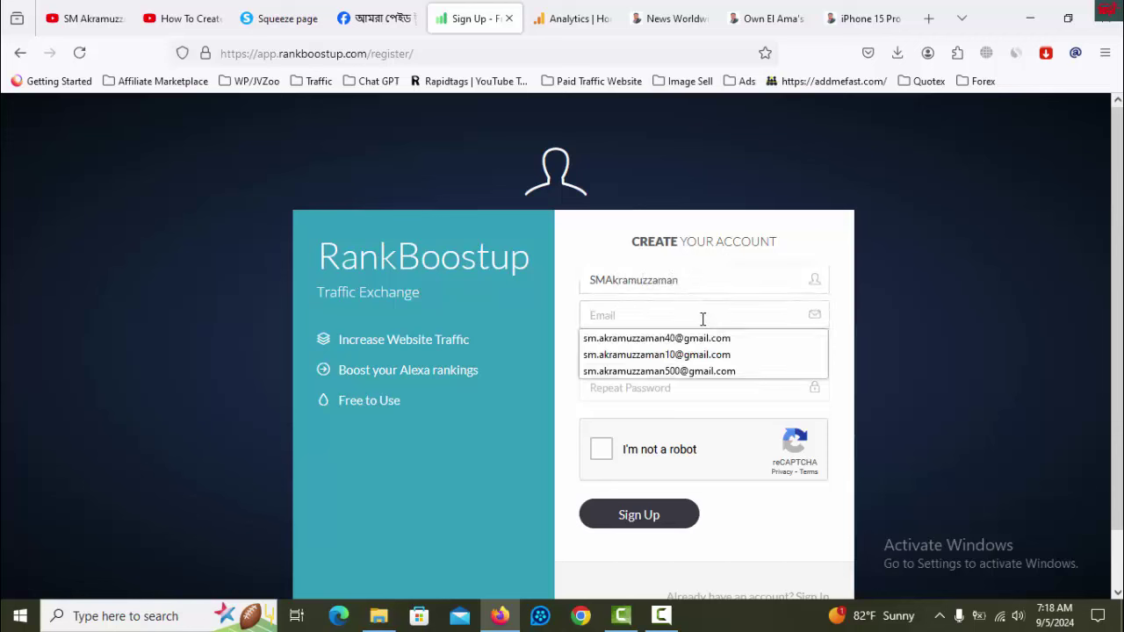
left_click(694, 370)
- Enter and repeat the account password, then tick the 'I'm not a robot' reCAPTCHA box
left_click(746, 349)
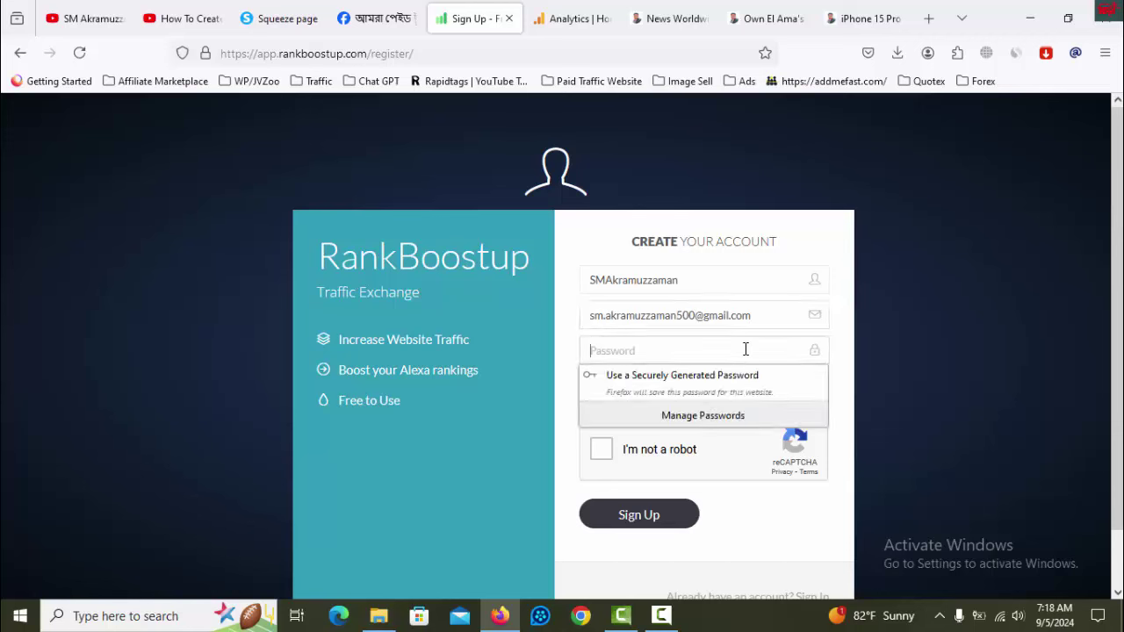
type("••••")
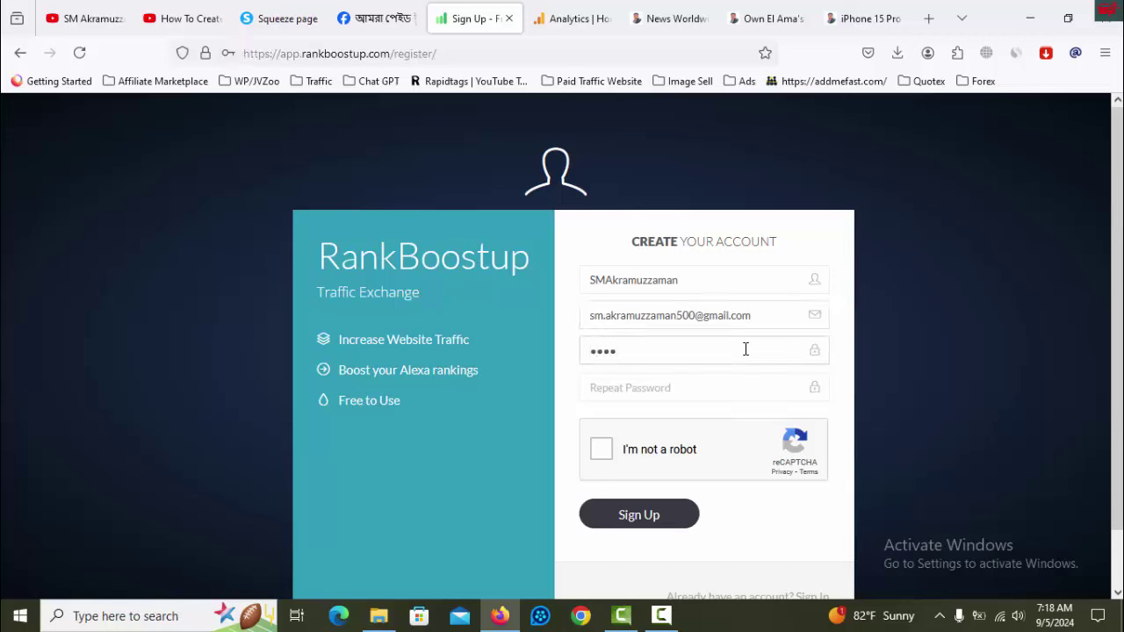
type("•••••••••••••")
left_click(757, 382)
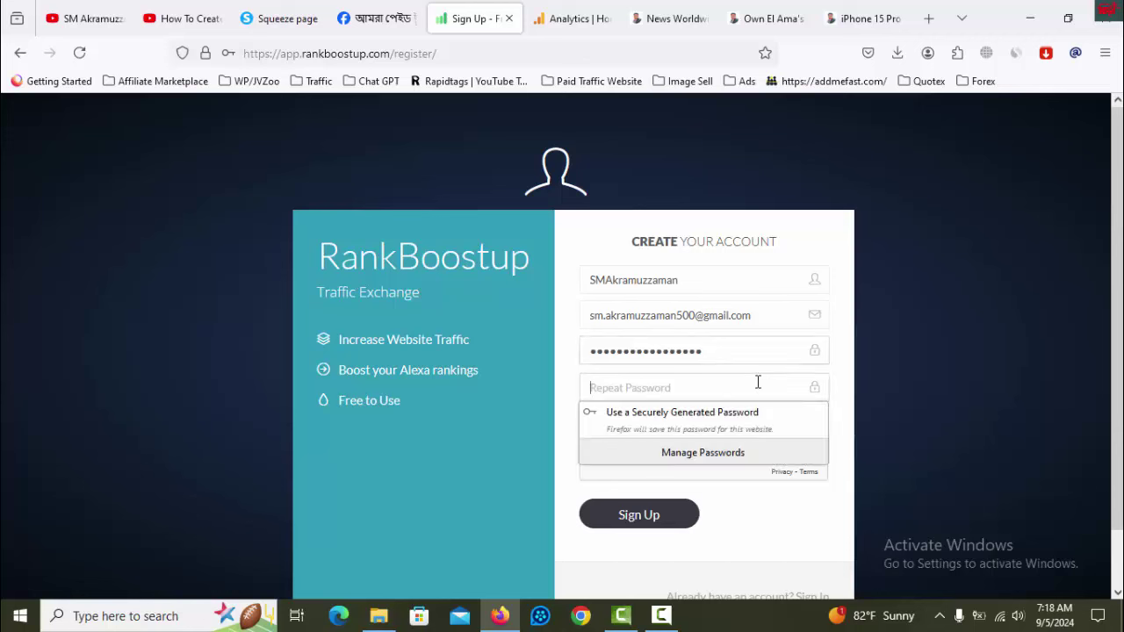
type("••")
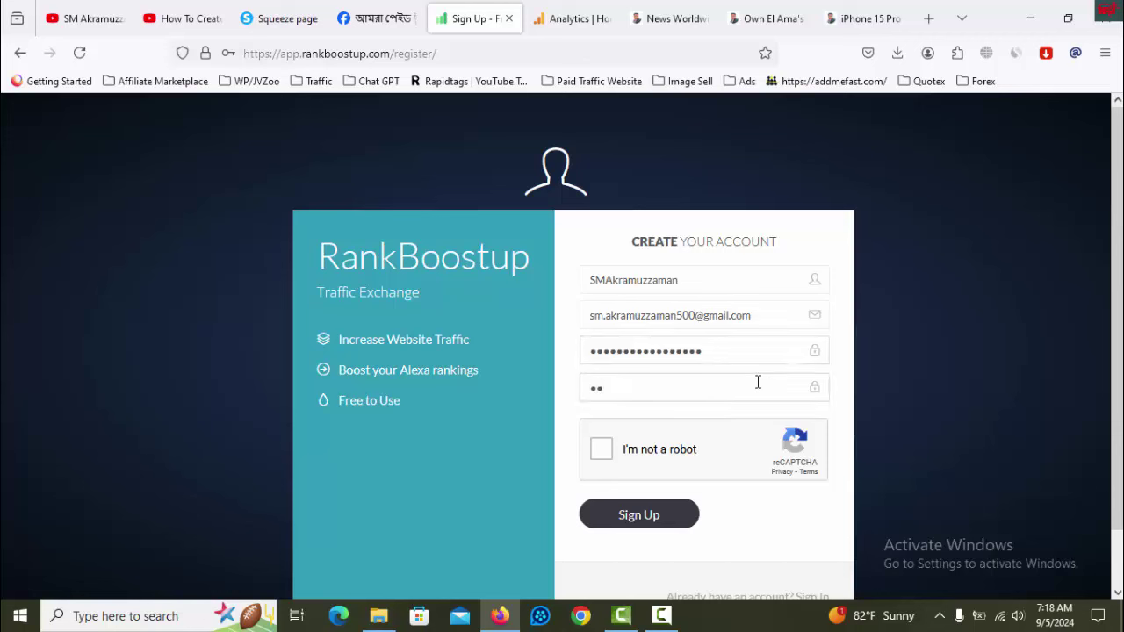
type("•••••••••••")
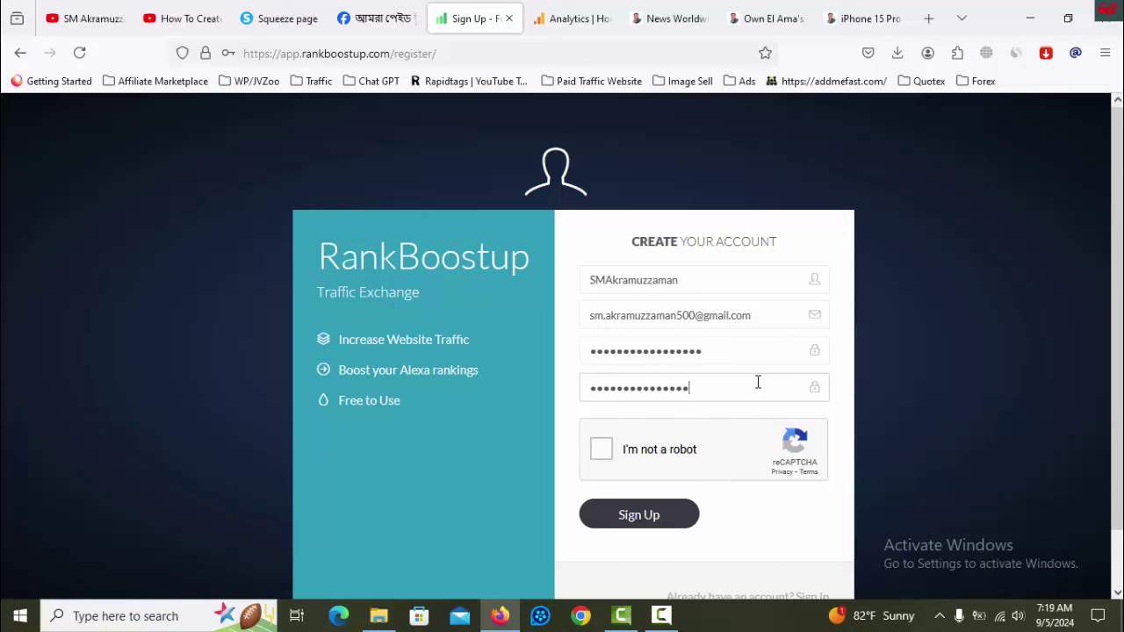
type("••")
left_click(648, 449)
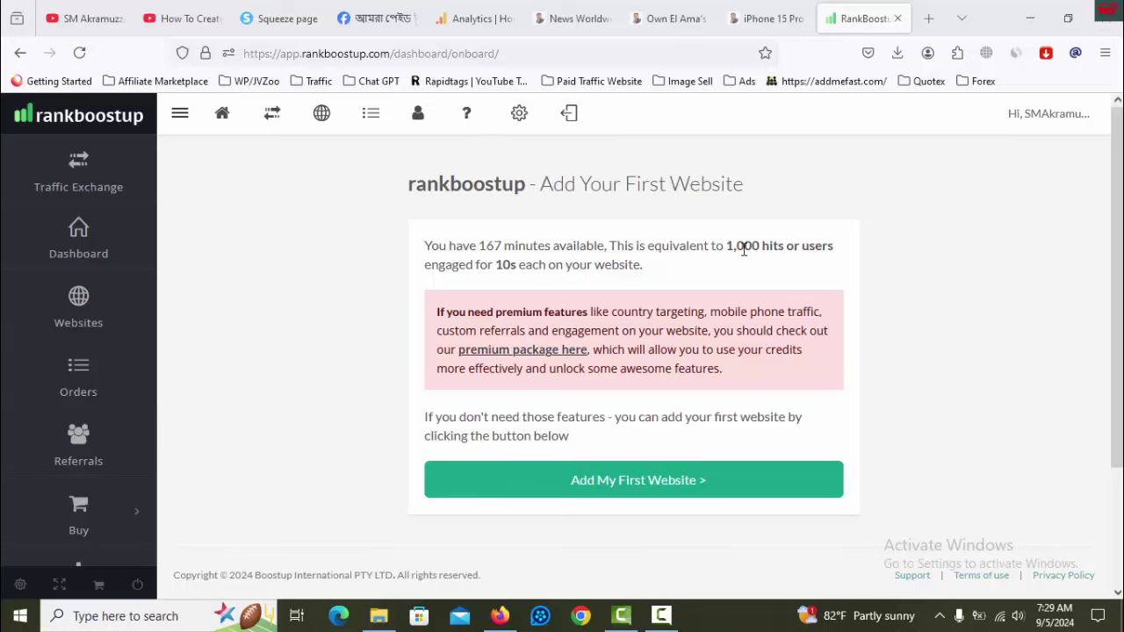
- Go to Websites, scroll down to My Websites and choose Add Website
left_click_drag(726, 247, 780, 248)
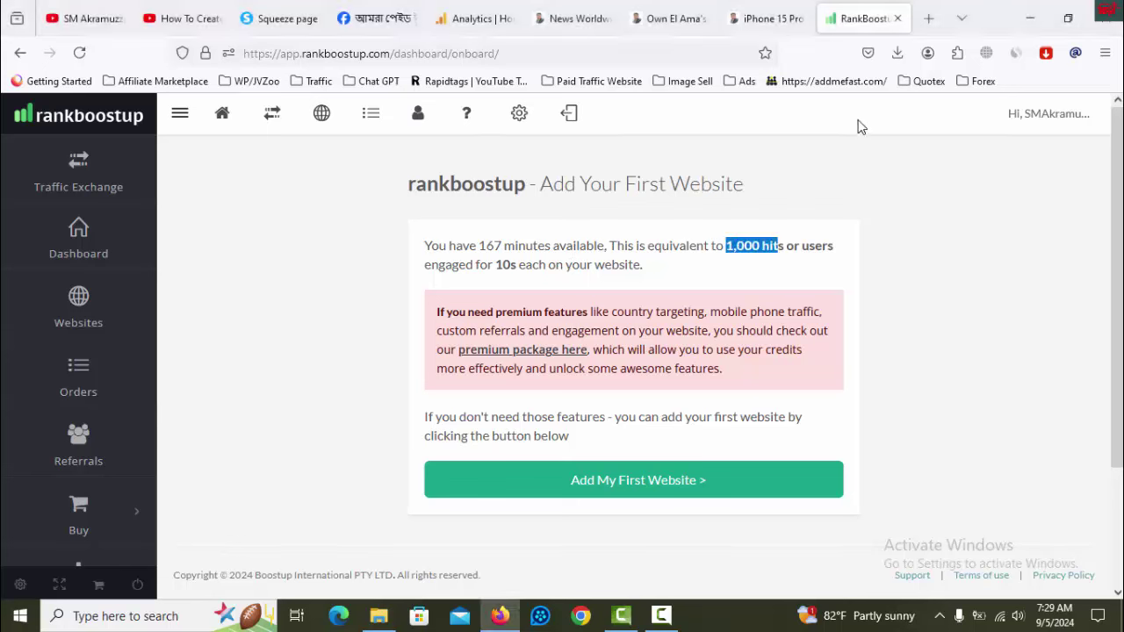
left_click(83, 303)
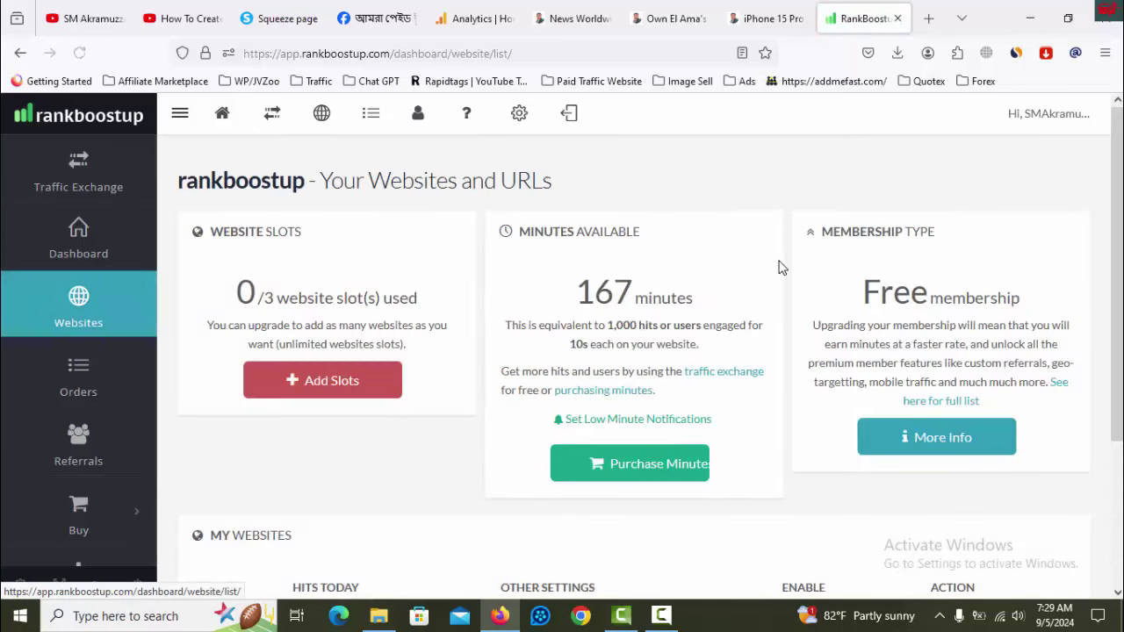
scroll(792, 293, "down", 3)
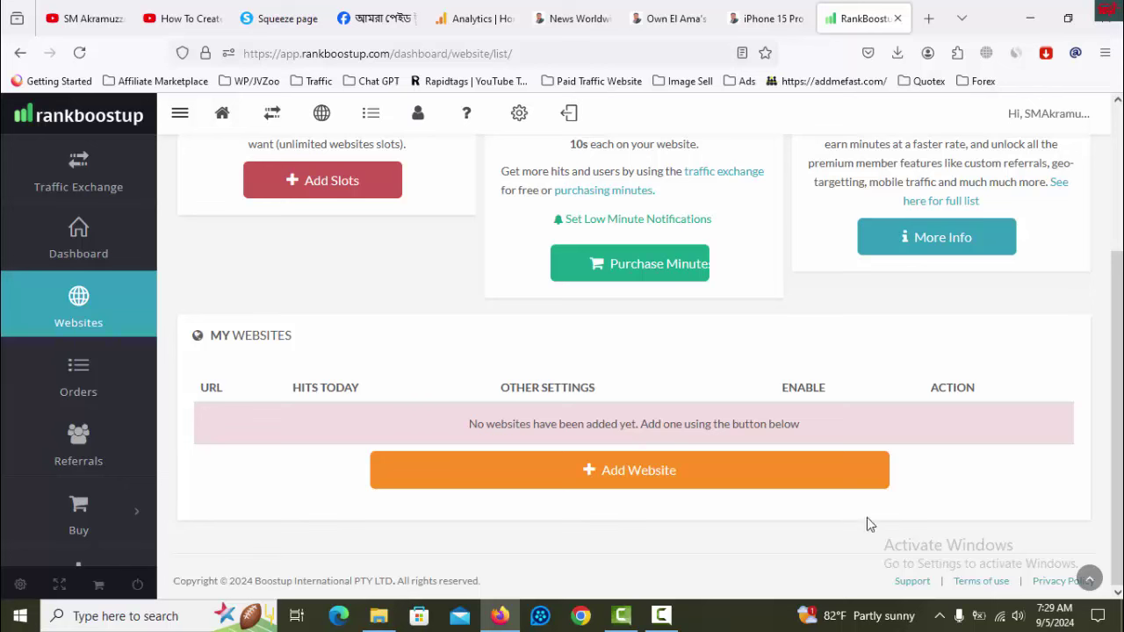
left_click(615, 481)
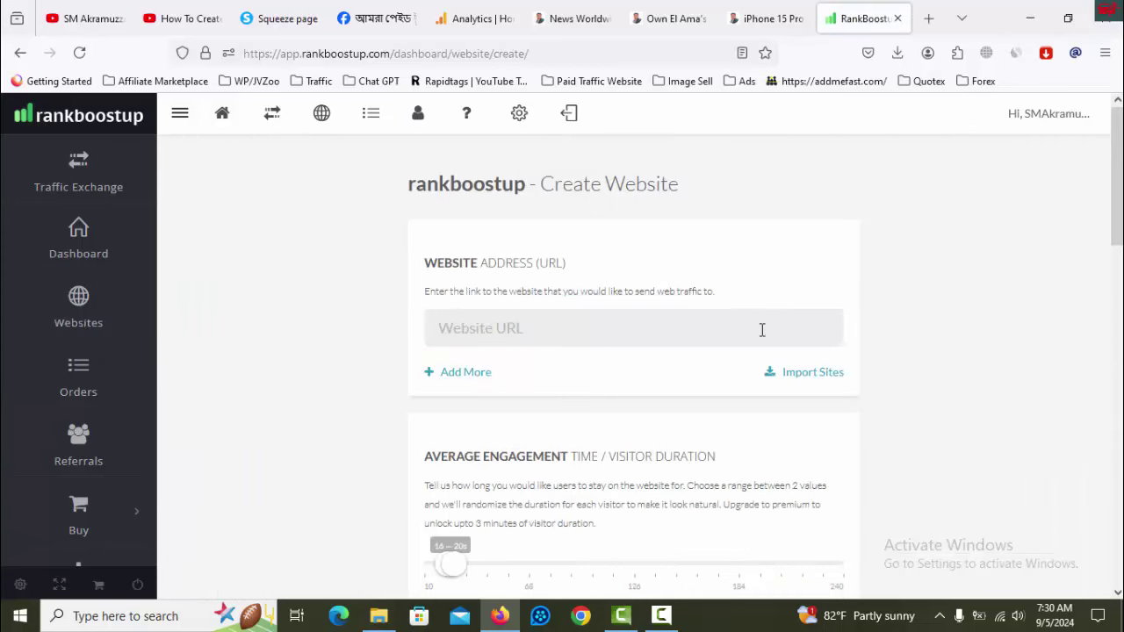
left_click(597, 17)
left_click(362, 52)
right_click(362, 53)
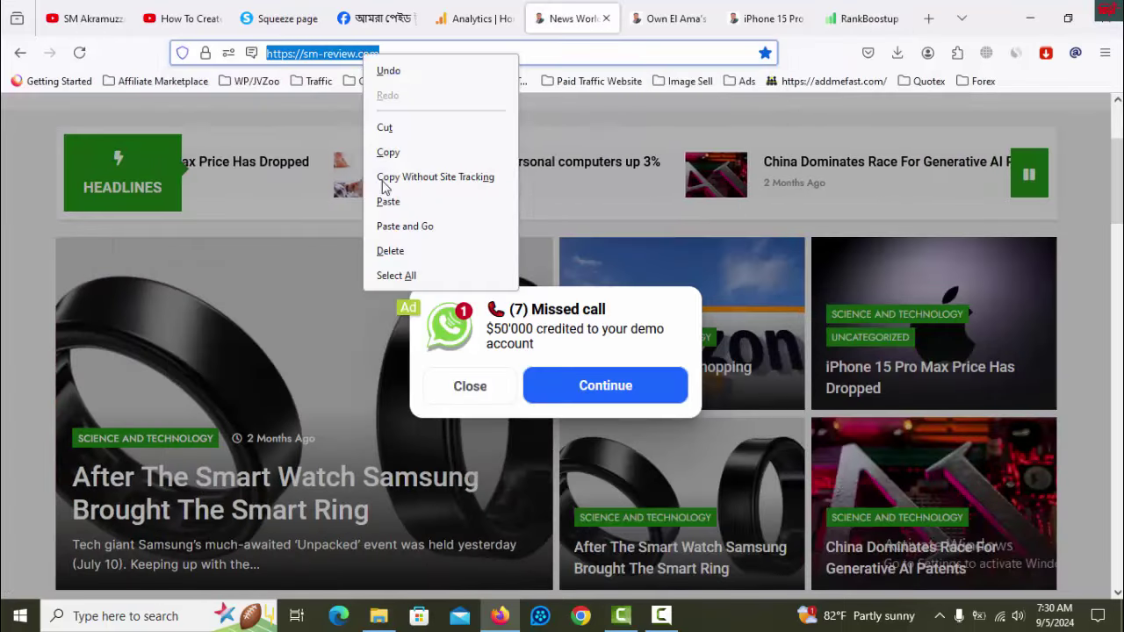
left_click(392, 153)
left_click(869, 15)
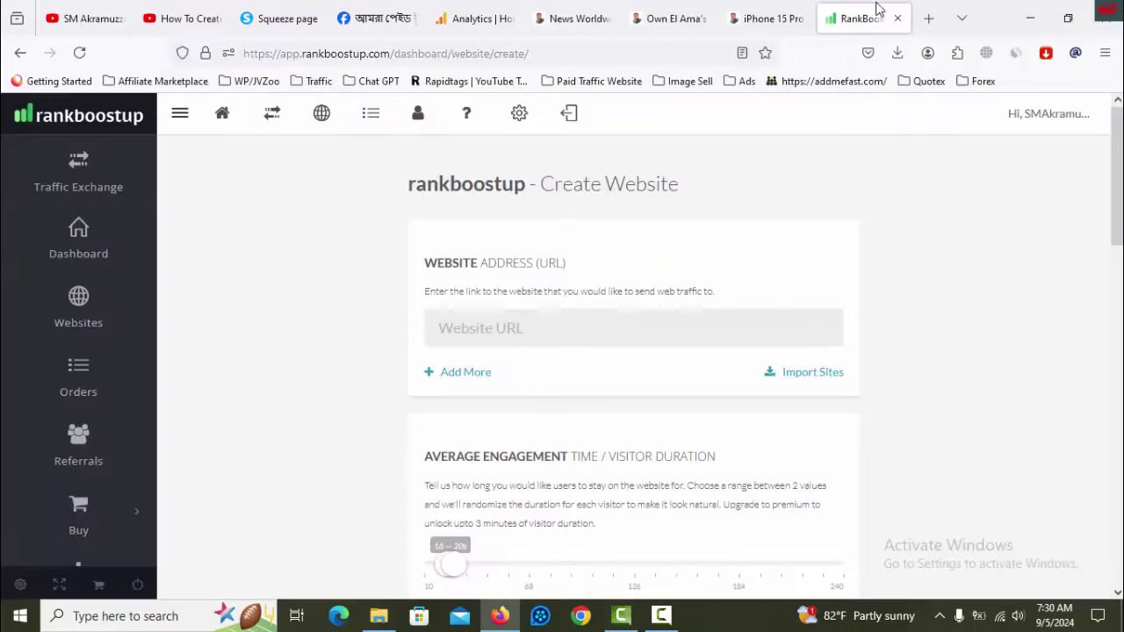
left_click(541, 330)
key("ctrl+v")
left_click(457, 371)
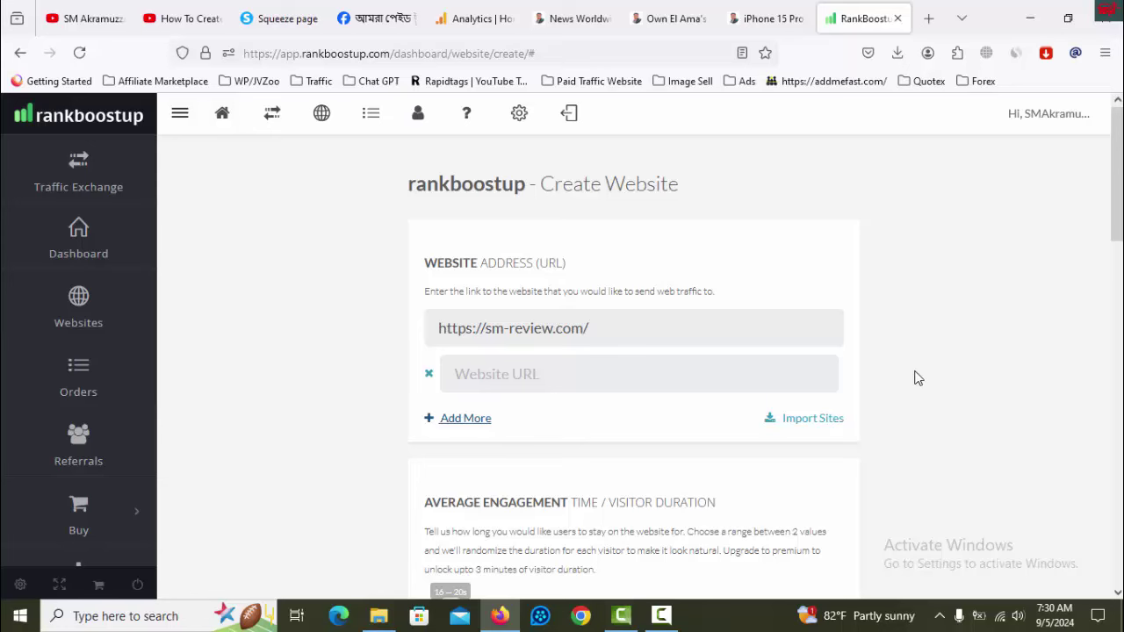
- Add a second URL field and paste the Own El Ama's article address into it
left_click(579, 384)
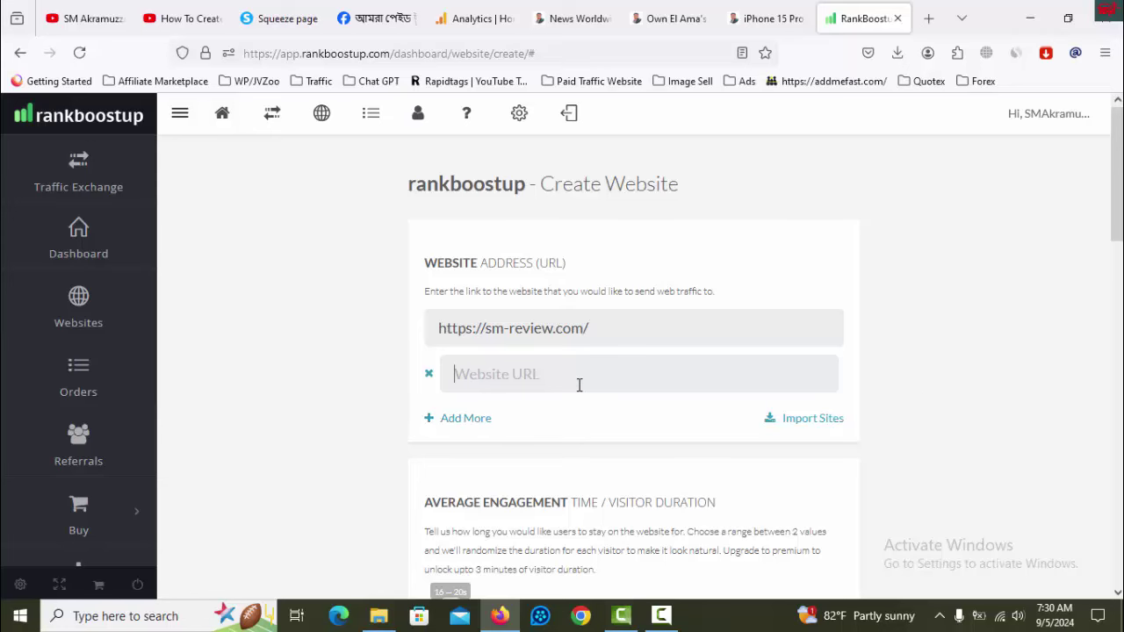
left_click(660, 17)
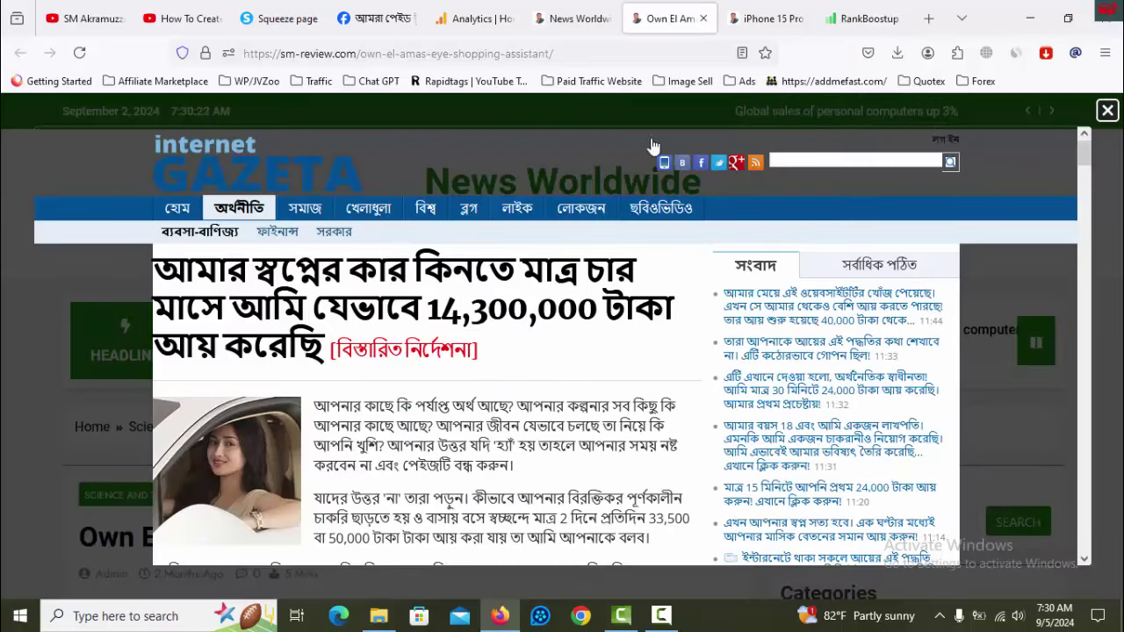
left_click(555, 55)
right_click(537, 54)
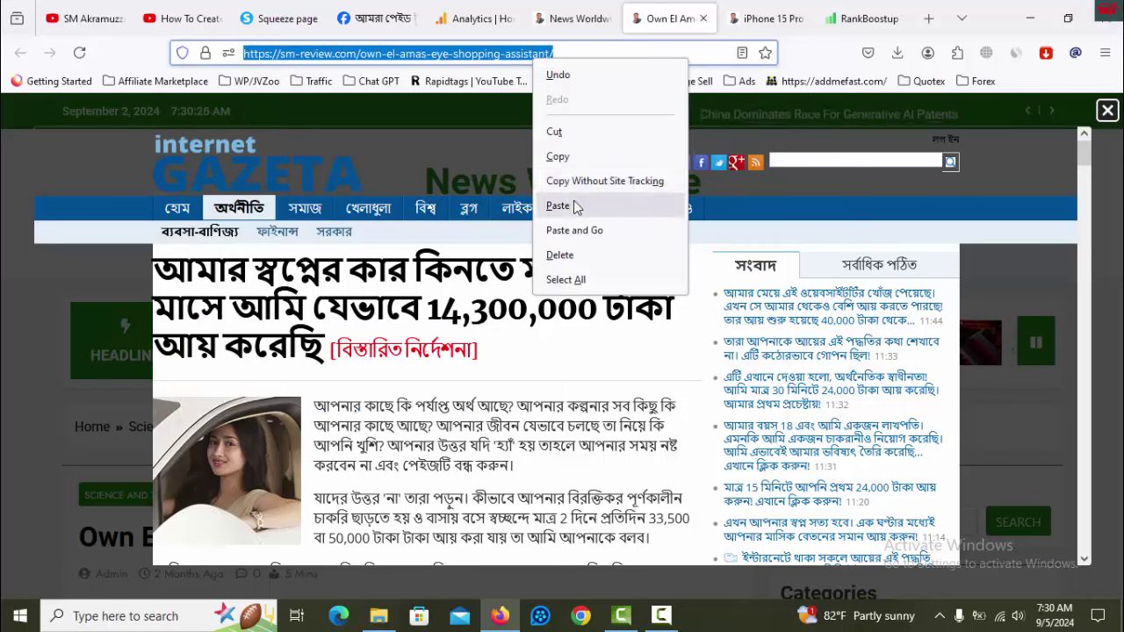
left_click(580, 156)
left_click(870, 19)
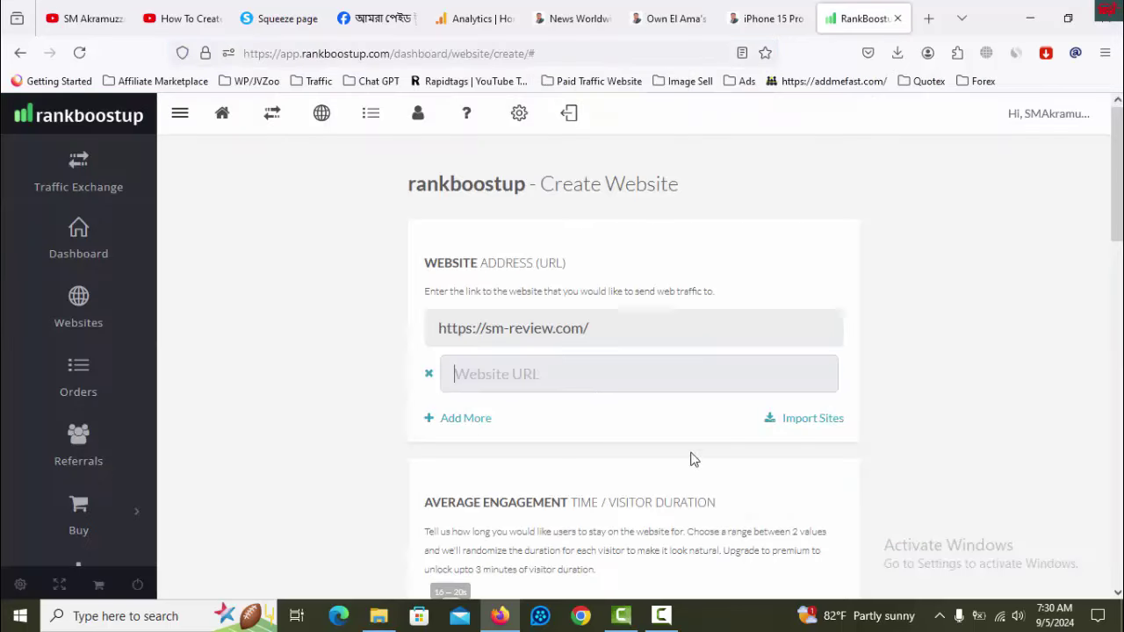
left_click(593, 377)
key("ctrl+v")
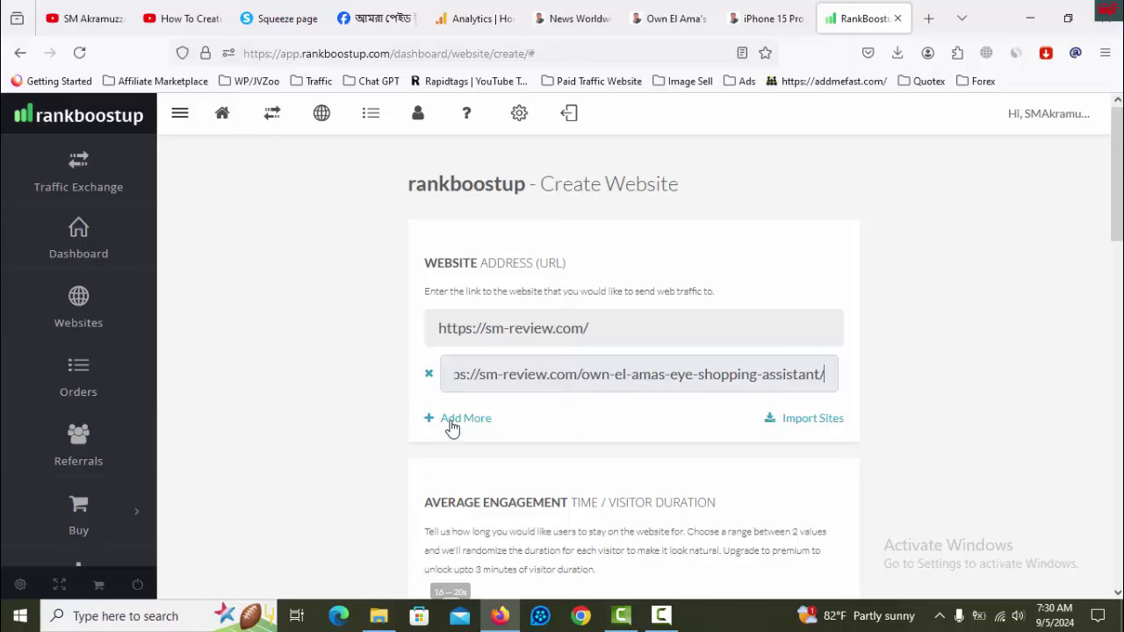
- Add a third URL field and paste the iPhone 15 Pro price article address into it
left_click(451, 421)
left_click(764, 18)
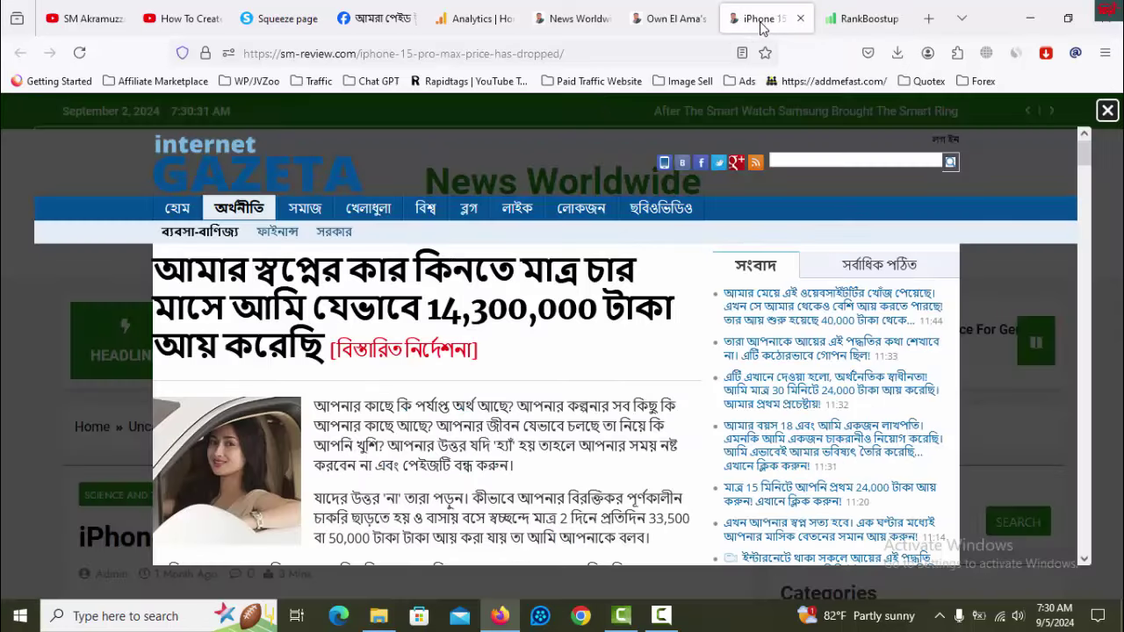
left_click(516, 55)
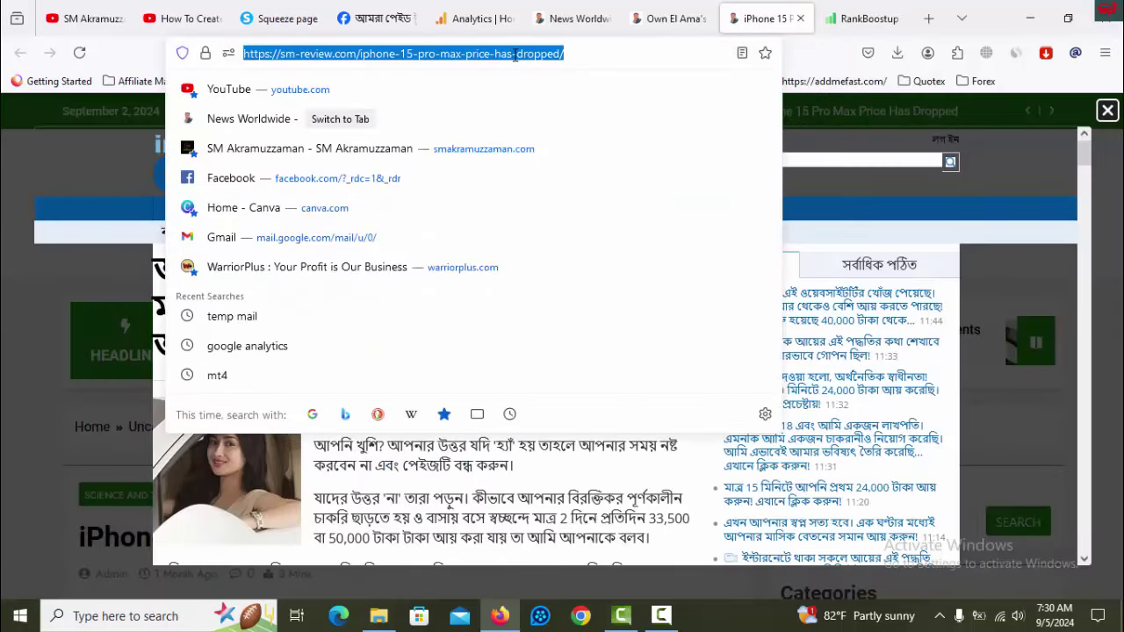
right_click(518, 55)
left_click(540, 156)
left_click(863, 19)
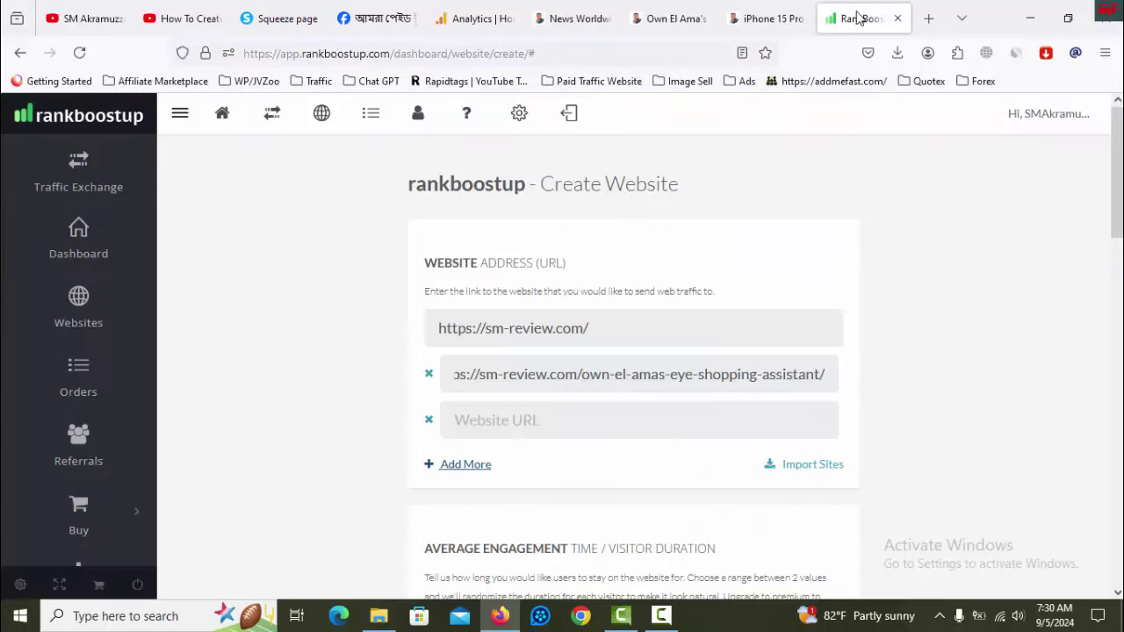
left_click(625, 423)
key("ctrl+v")
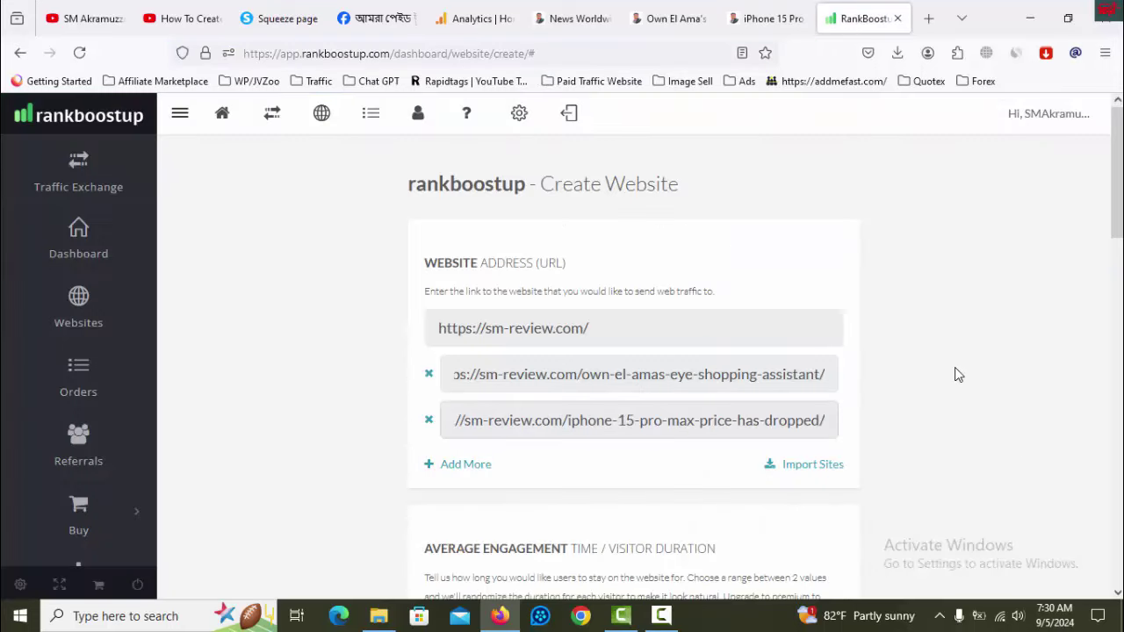
scroll(953, 359, "down", 2)
- Submit the form with bounce rate 10% and the daily hit limit left off
scroll(951, 359, "down", 1)
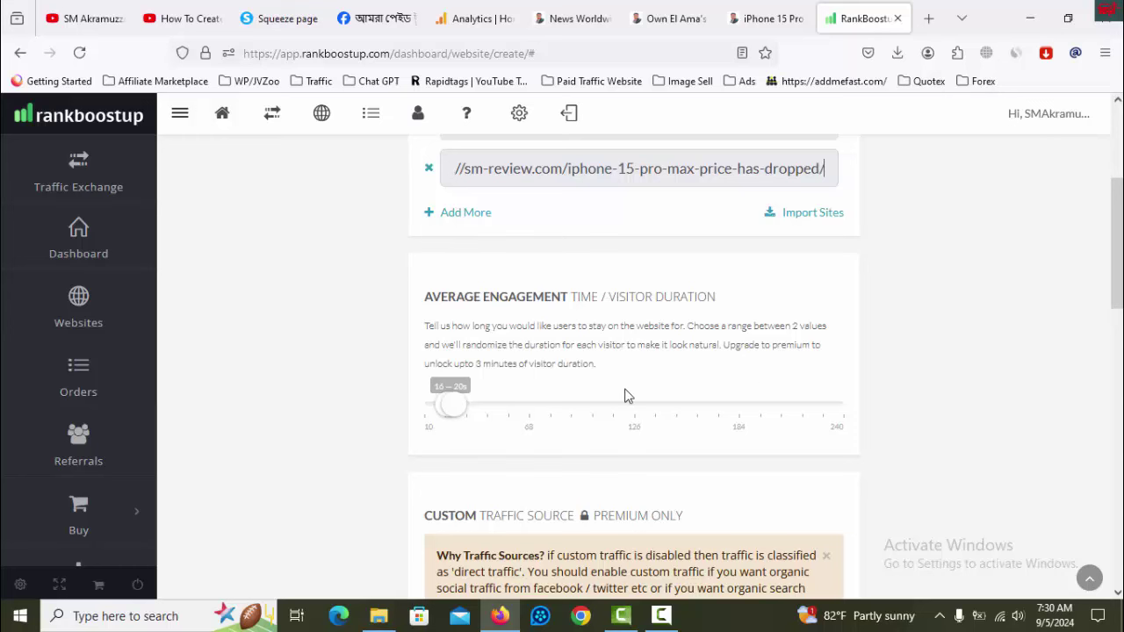
scroll(629, 394, "down", 5)
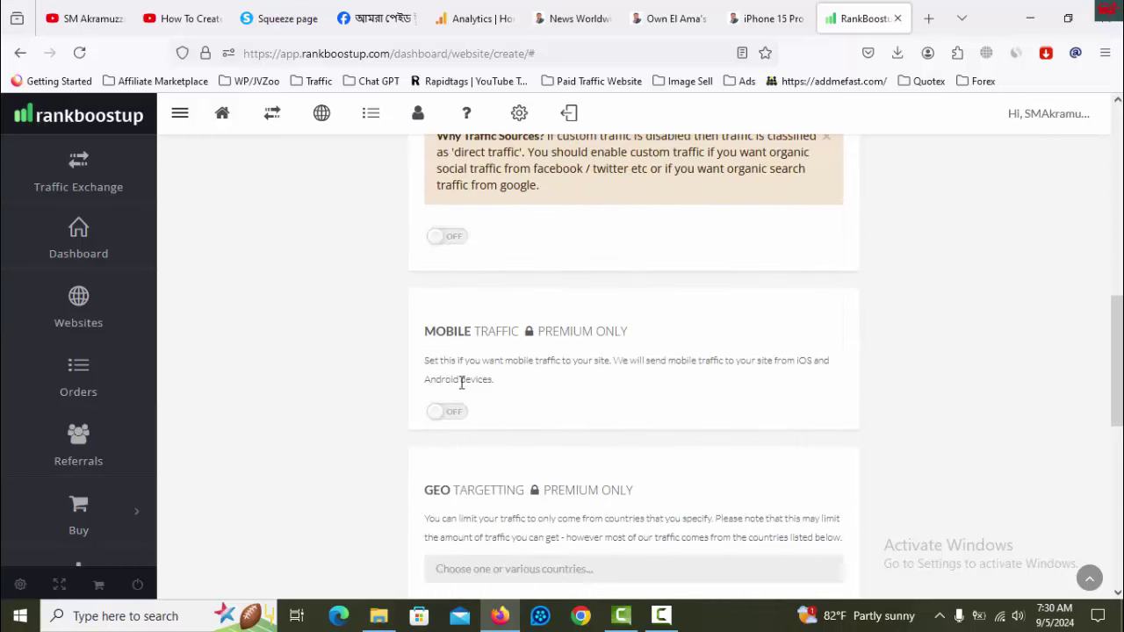
scroll(485, 265, "down", 10)
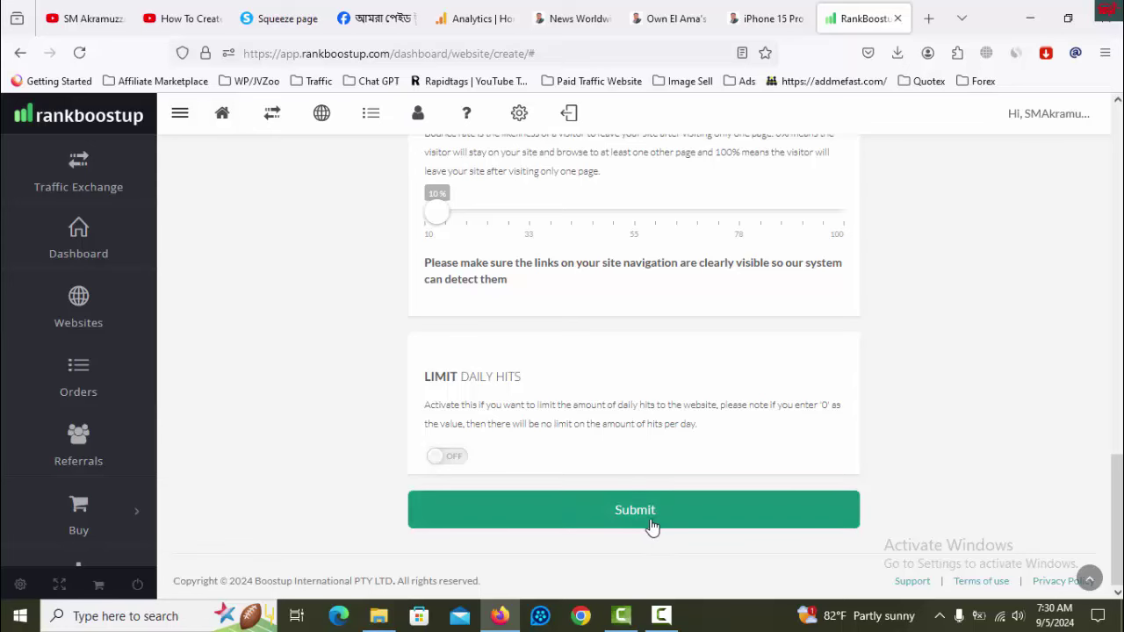
left_click(651, 525)
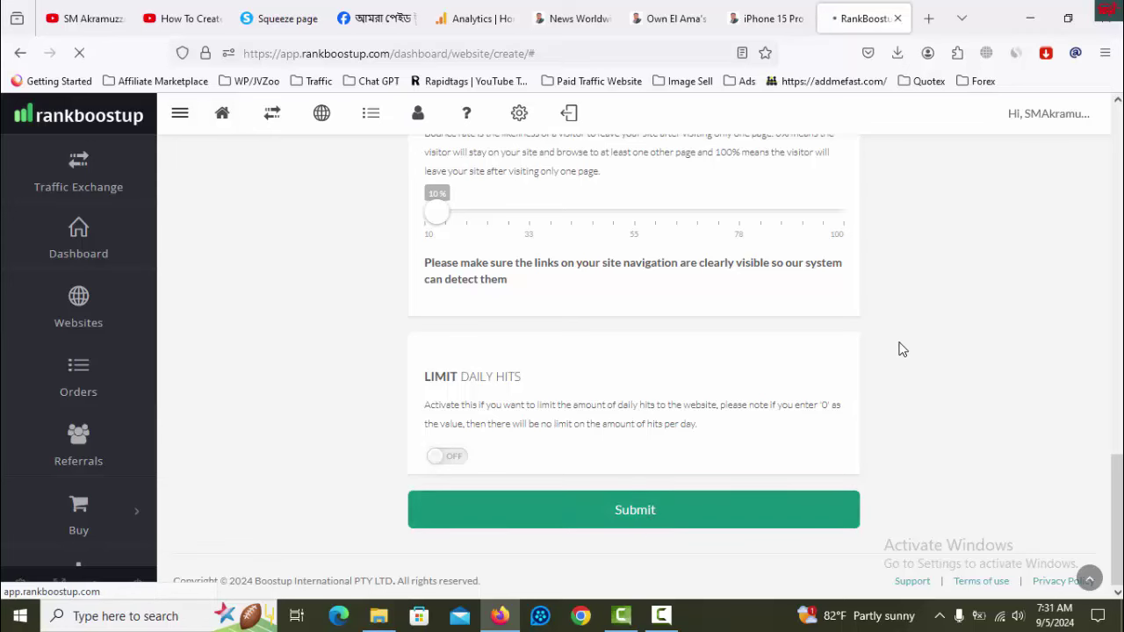
- Check the Google Analytics dashboard after the three sites are listed
scroll(769, 390, "down", 3)
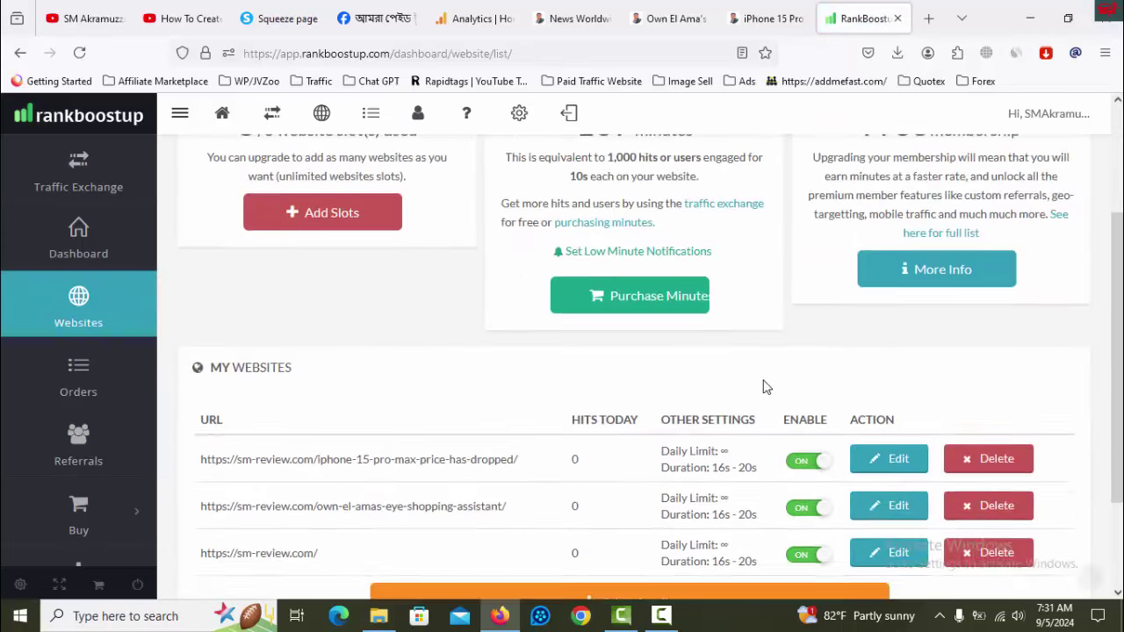
scroll(763, 386, "down", 1)
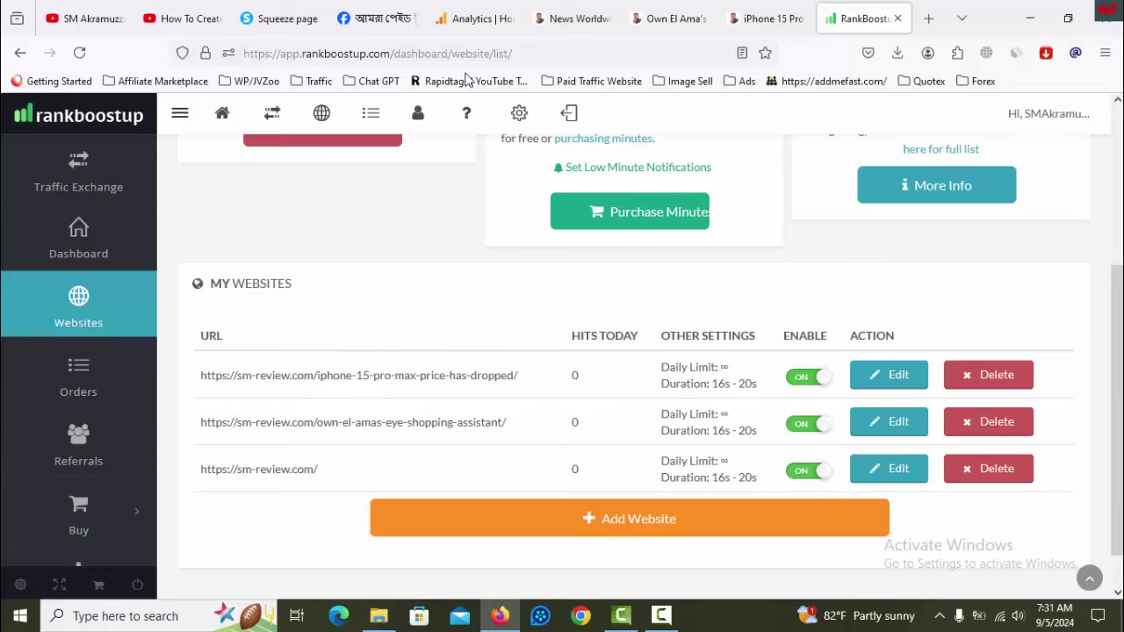
left_click(482, 18)
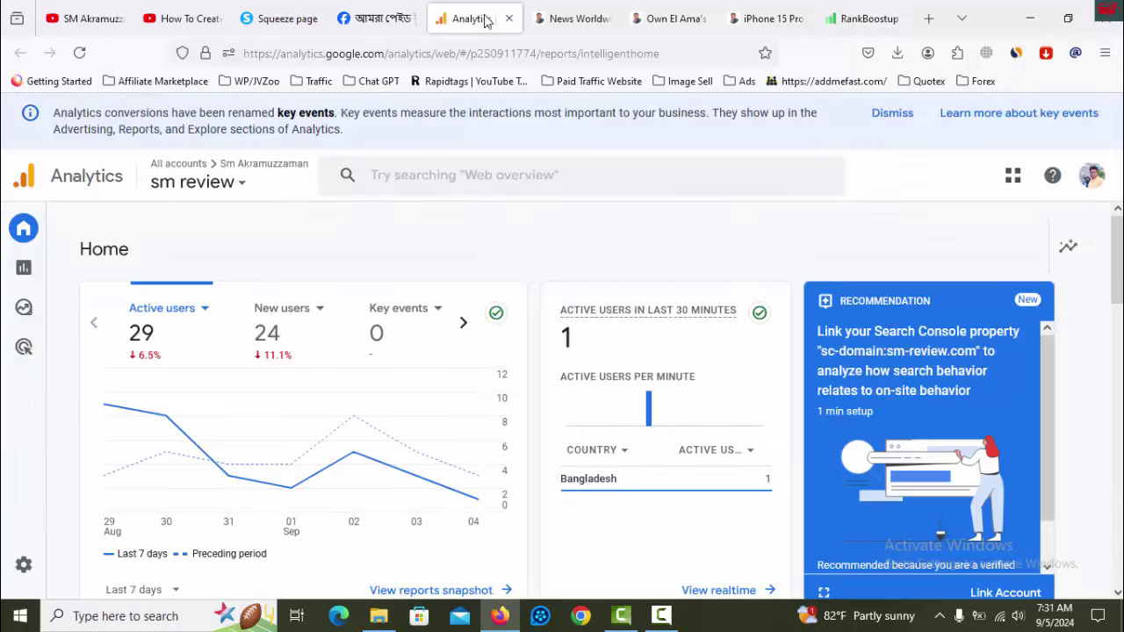
- Reload the RankBoostup website list and check the first site's hits today, still 0
left_click(854, 27)
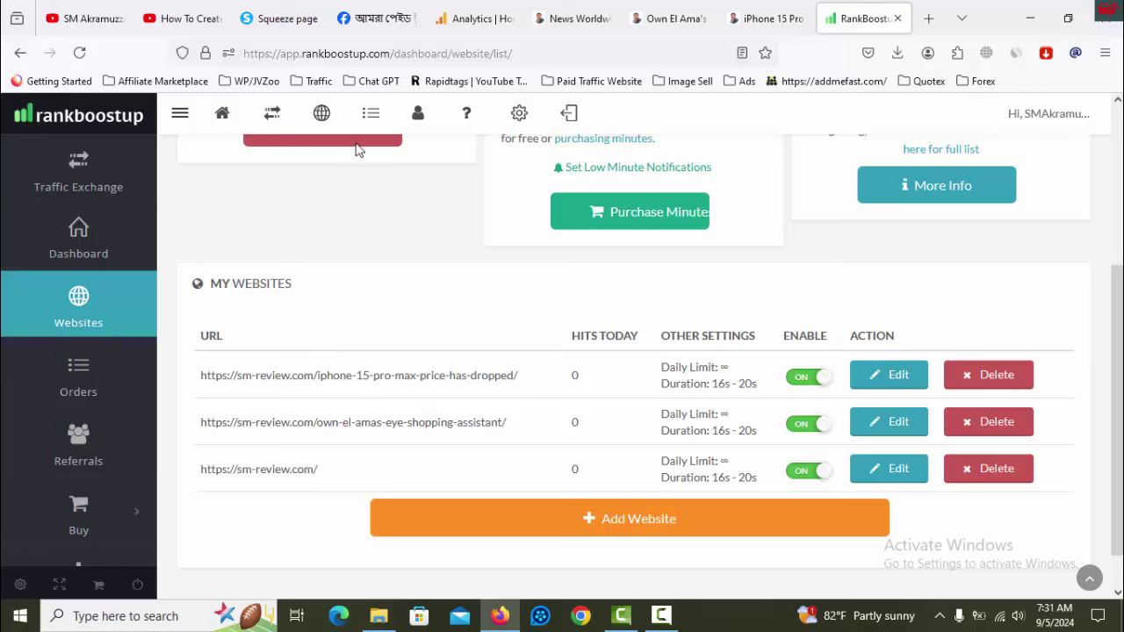
left_click(79, 53)
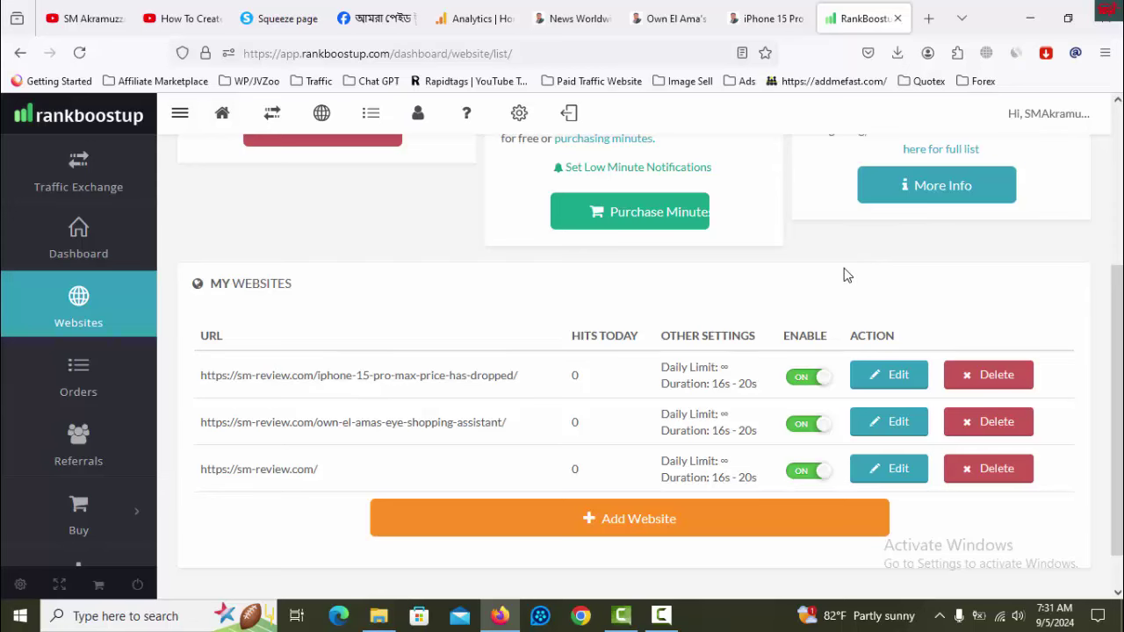
scroll(843, 275, "up", 2)
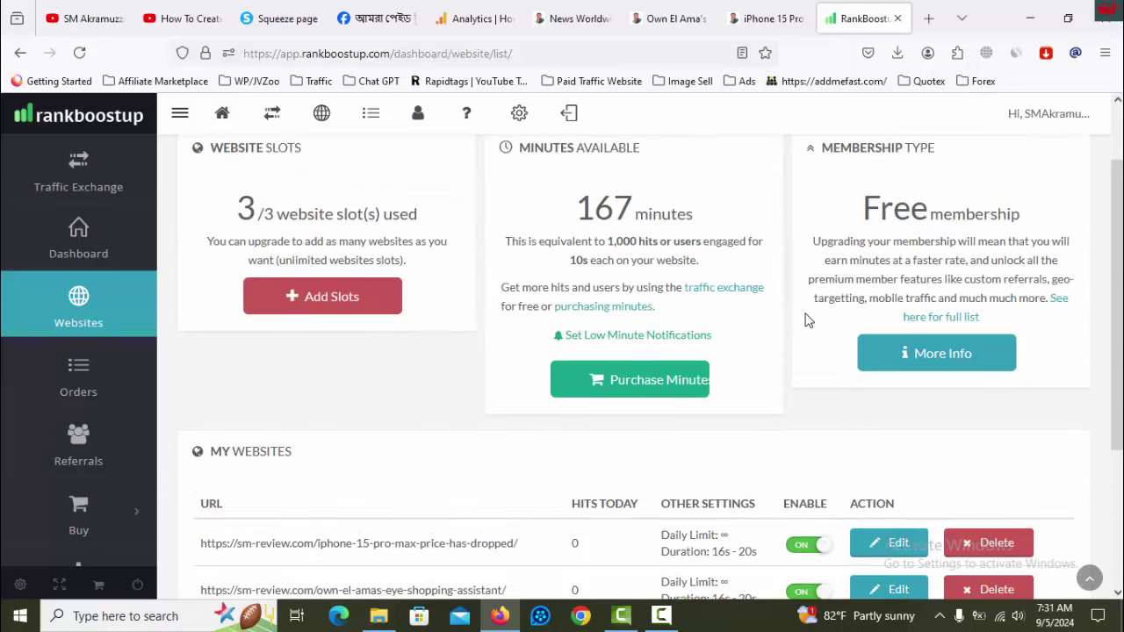
scroll(808, 321, "down", 3)
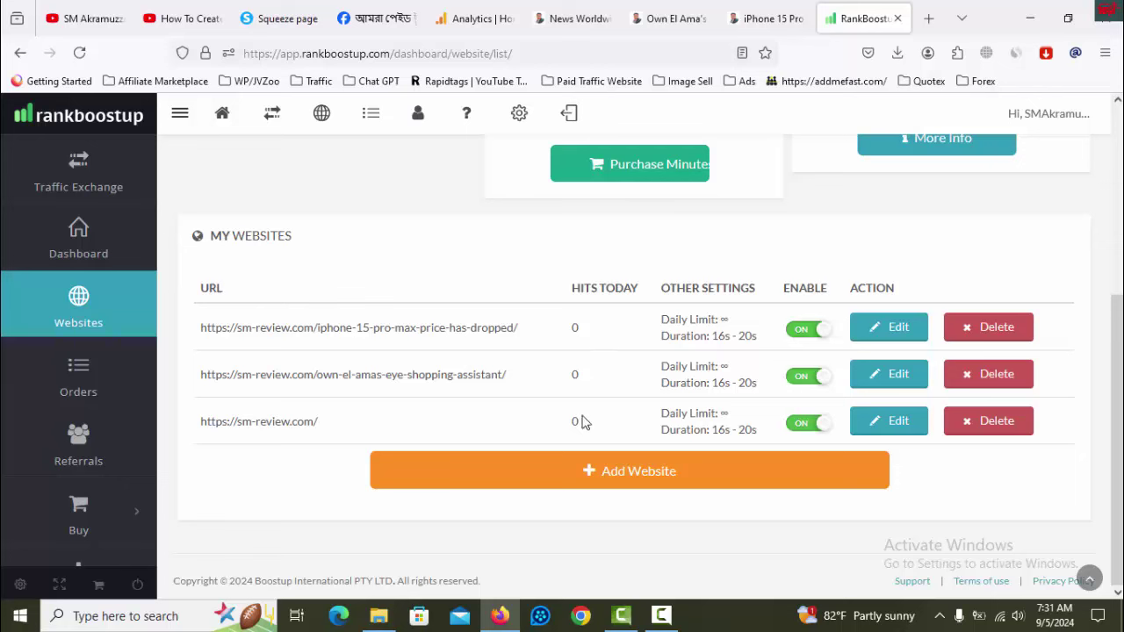
double_click(576, 326)
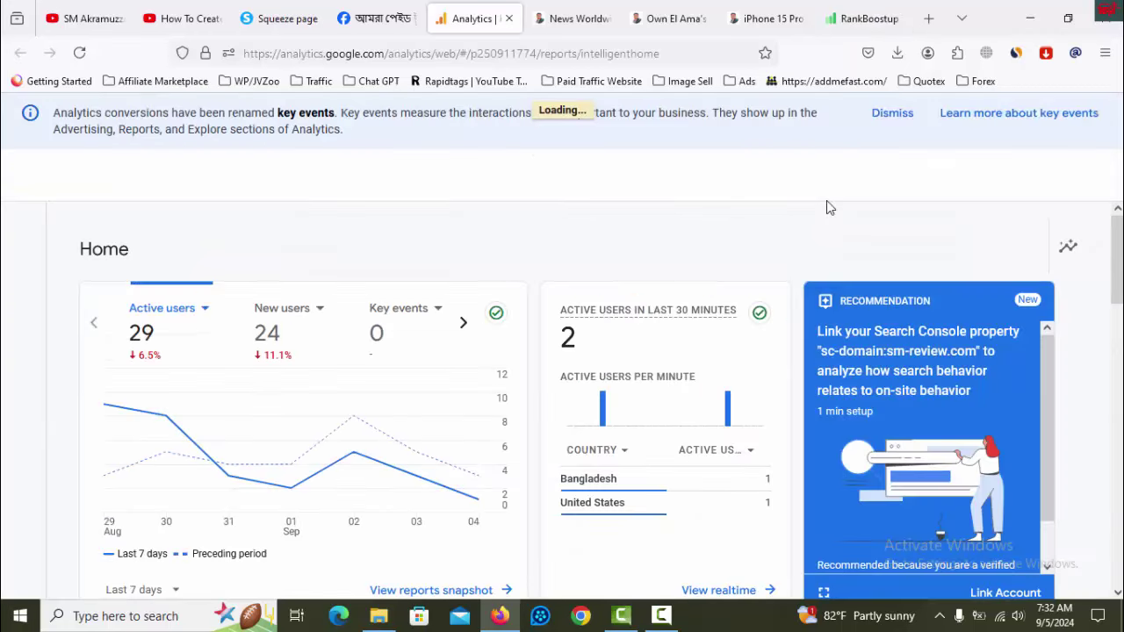
- Glance at Analytics, then reload the RankBoostup list and check the first site's hits today
key("ctrl+5")
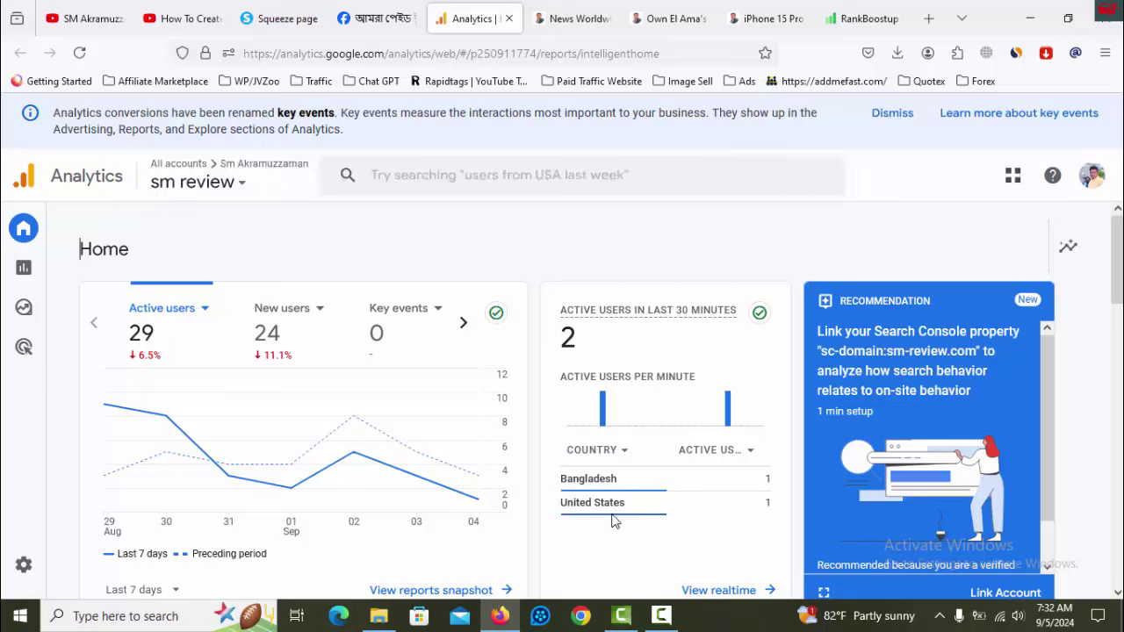
left_click(864, 18)
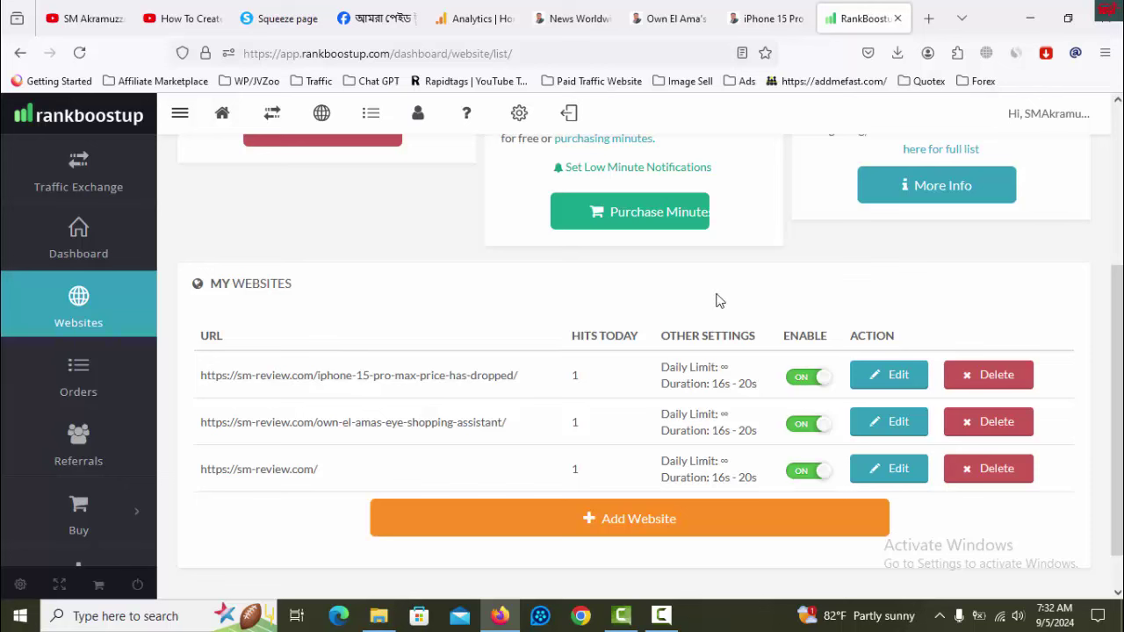
left_click(79, 53)
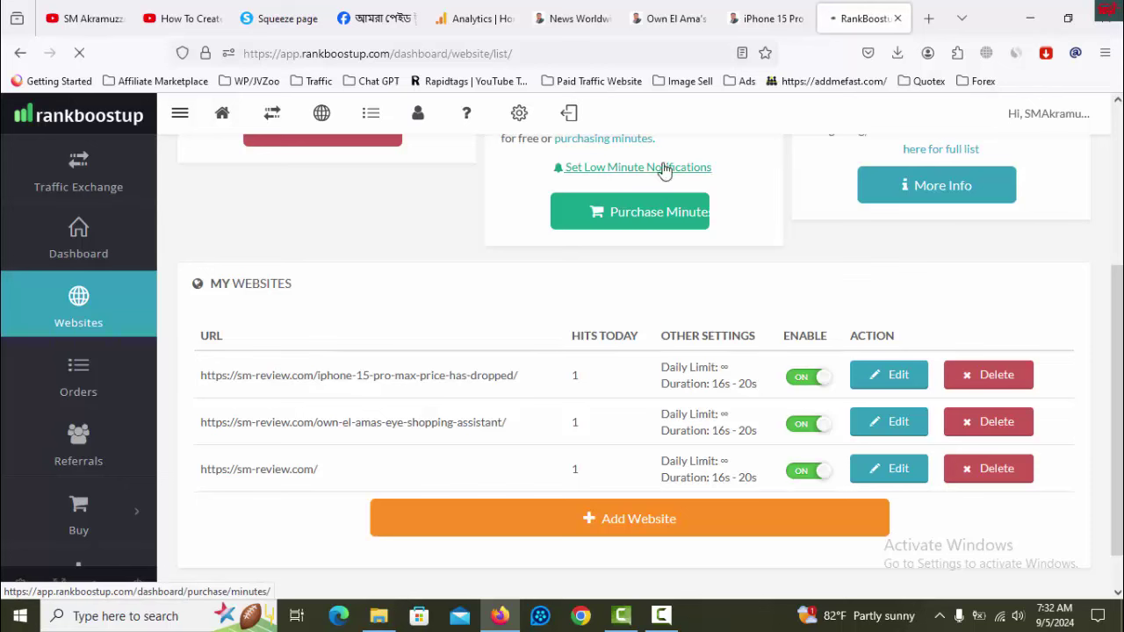
double_click(576, 375)
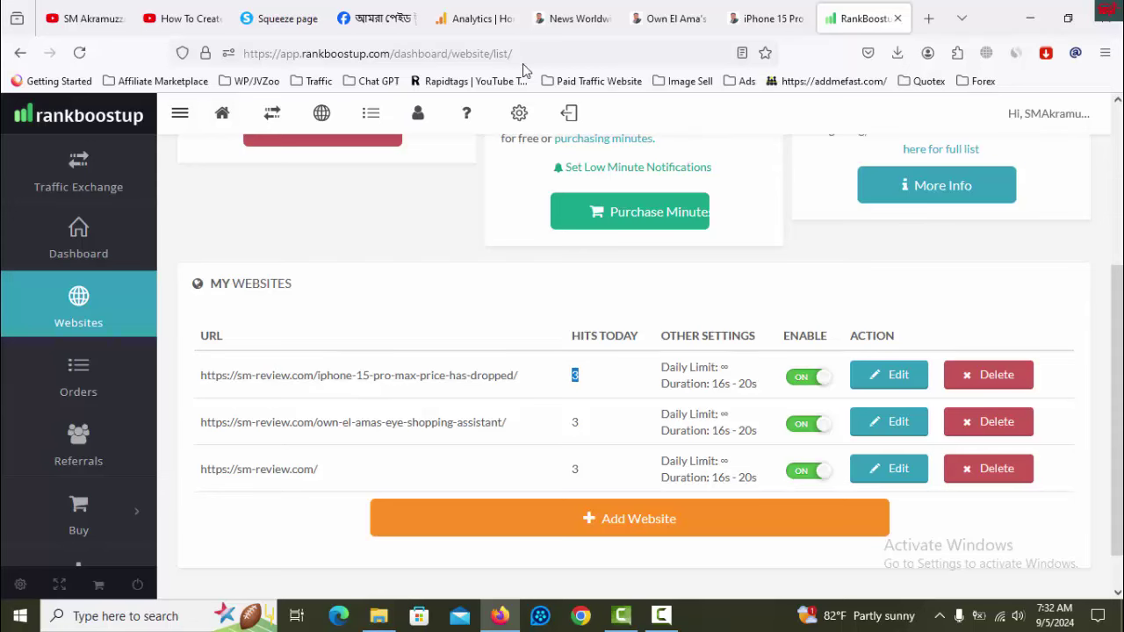
- Check Analytics active users at 3, reload realtime data, and return to RankBoostup
left_click(478, 18)
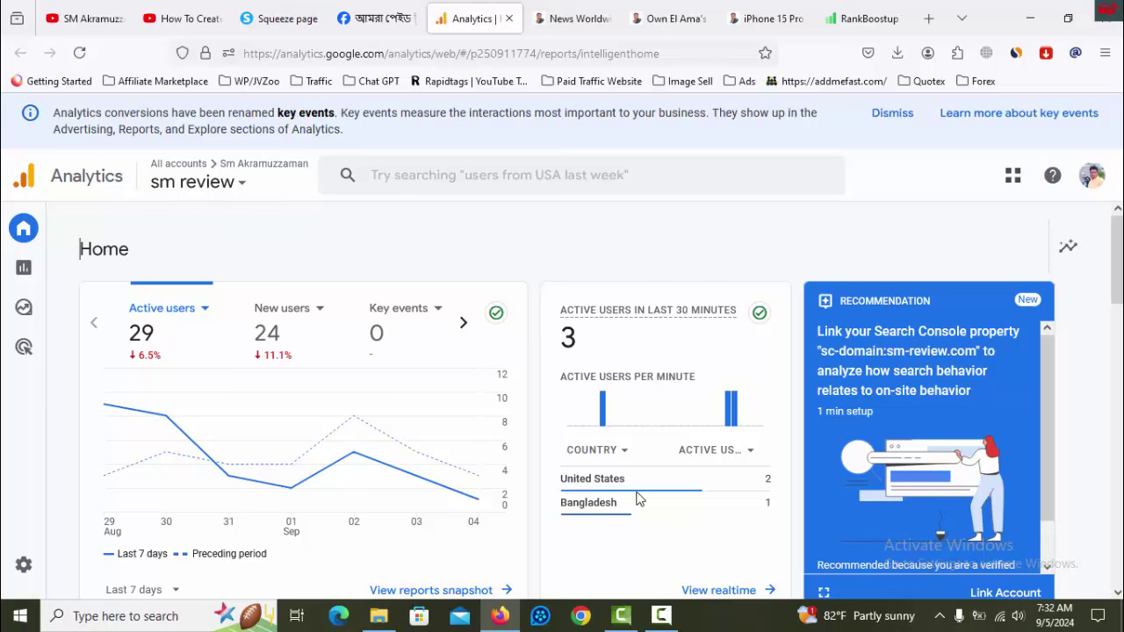
mouse_move(766, 481)
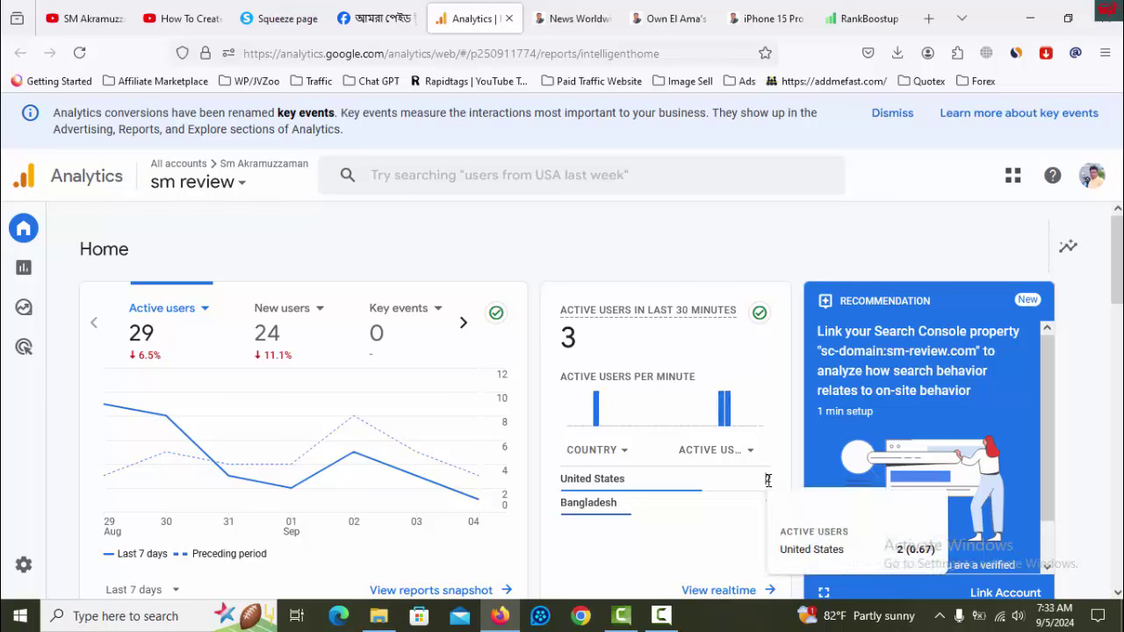
double_click(573, 338)
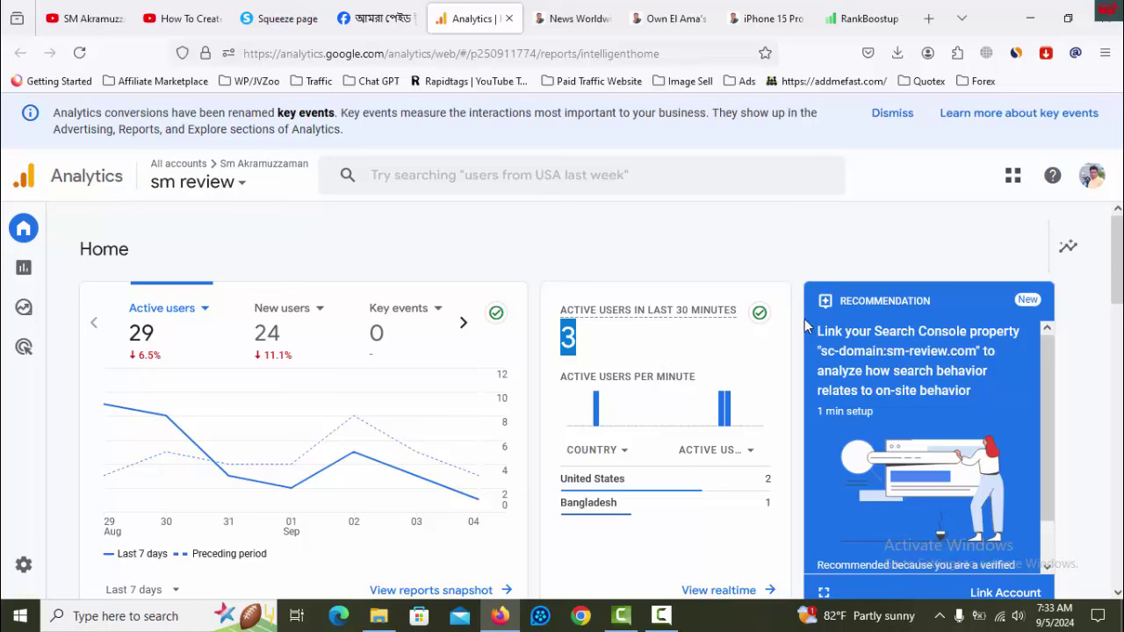
left_click(801, 278)
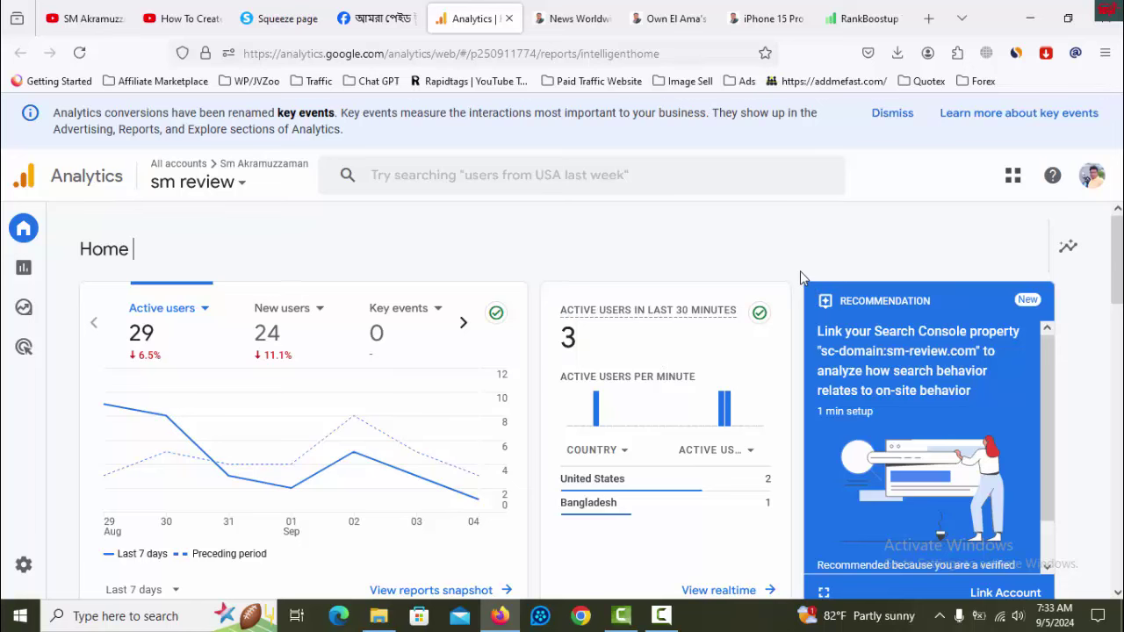
left_click(79, 53)
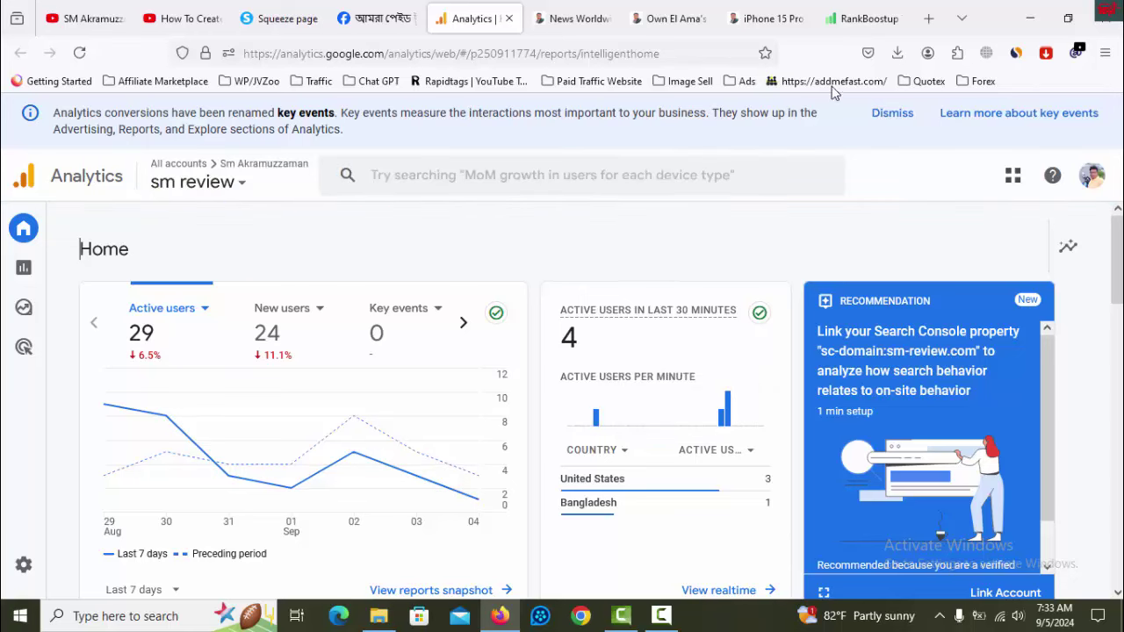
left_click(856, 17)
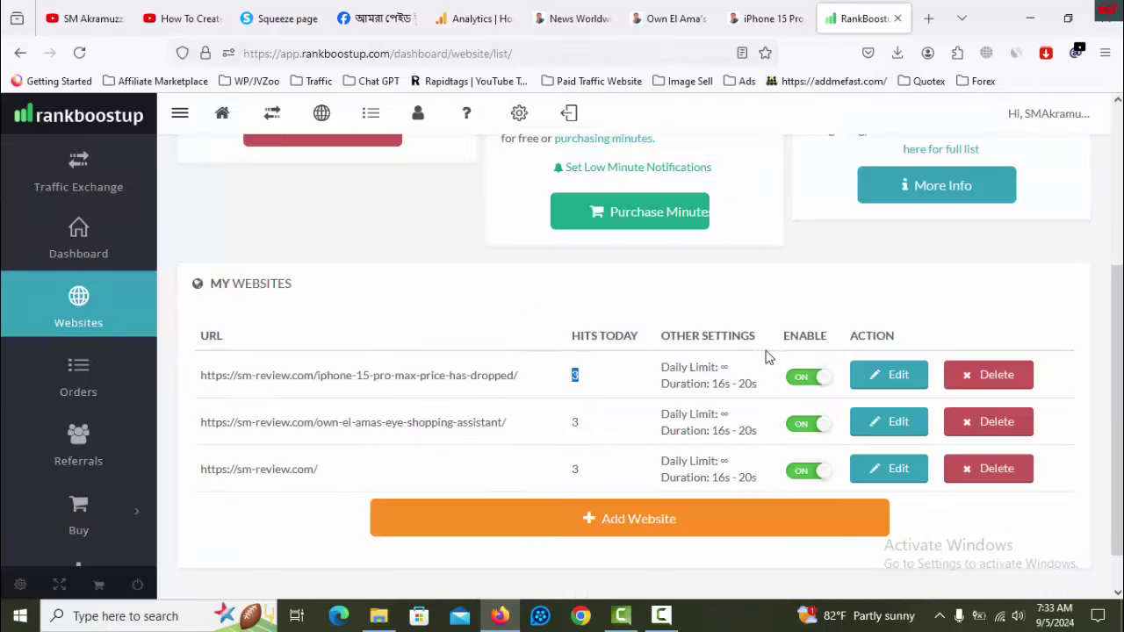
- Reload My Websites and review hits today of 3, 3 and 5 before returning to Analytics
left_click(79, 52)
double_click(577, 376)
scroll(899, 281, "up", 3)
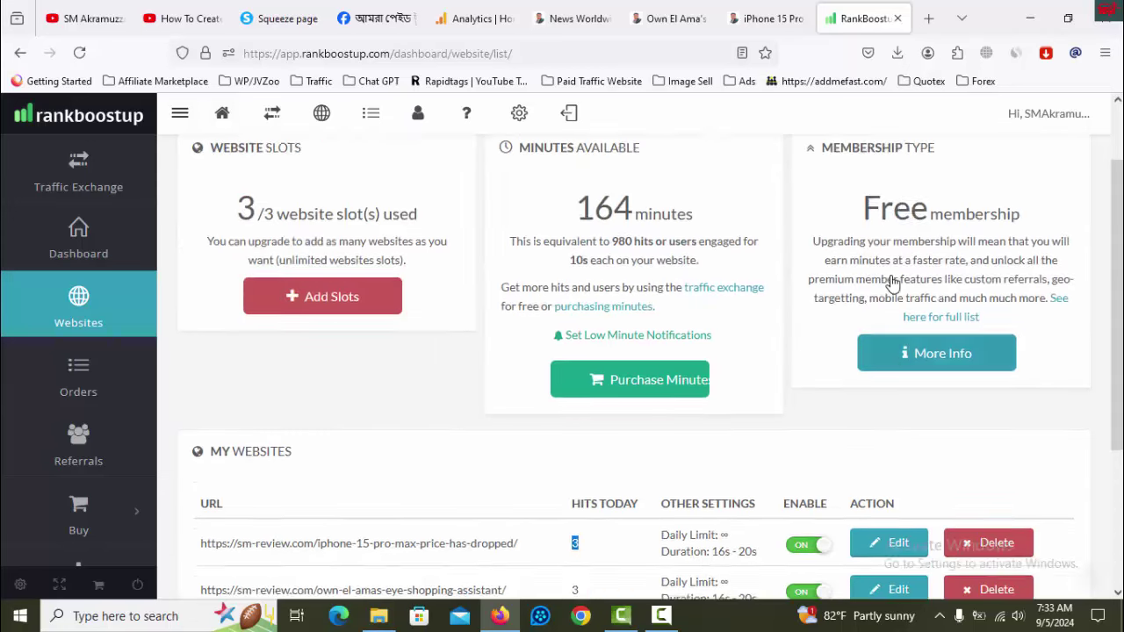
scroll(771, 305, "down", 2)
scroll(771, 305, "down", 2)
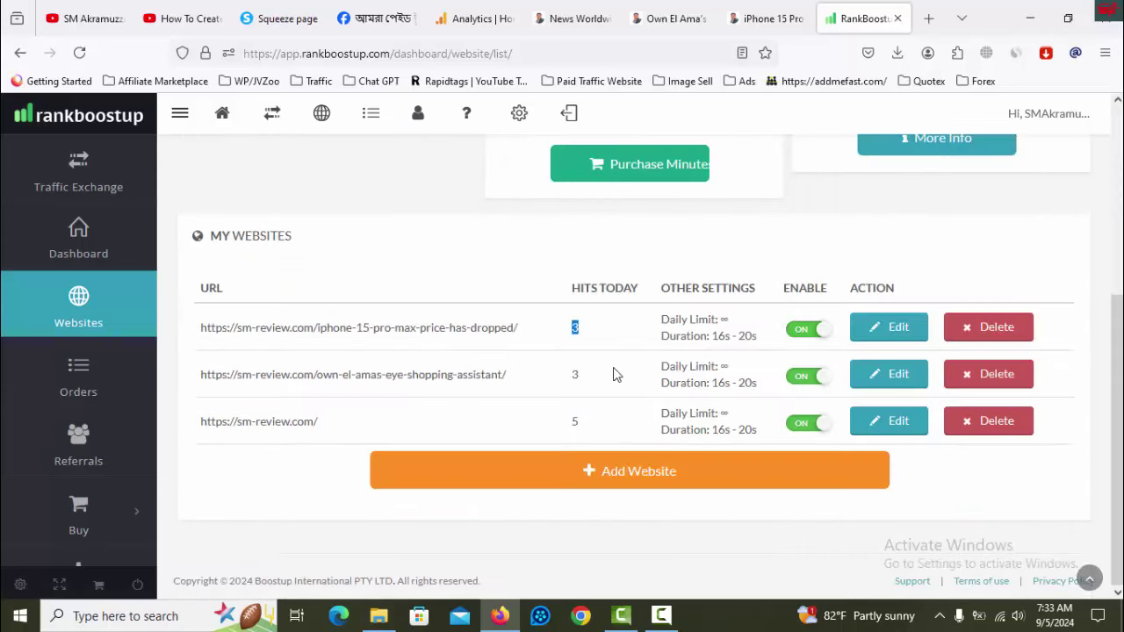
scroll(618, 373, "up", 3)
key("ctrl+5")
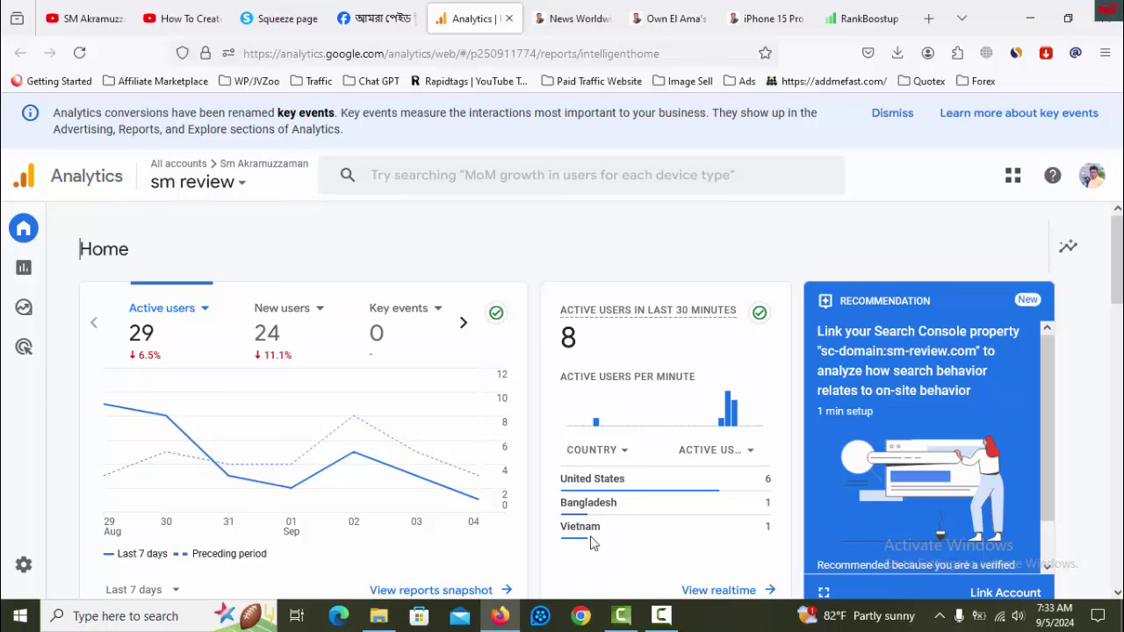
- Note the new Vietnam visitor in realtime, then visit sm-review.com and the YouTube Videos page
left_click_drag(764, 528, 795, 436)
left_click(795, 436)
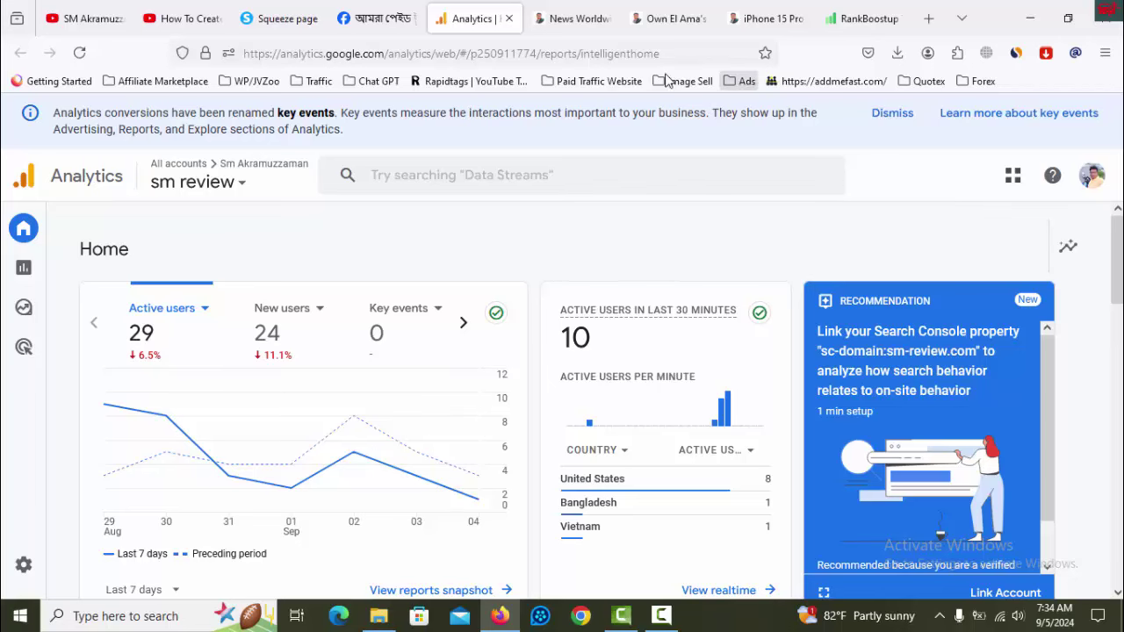
left_click(580, 18)
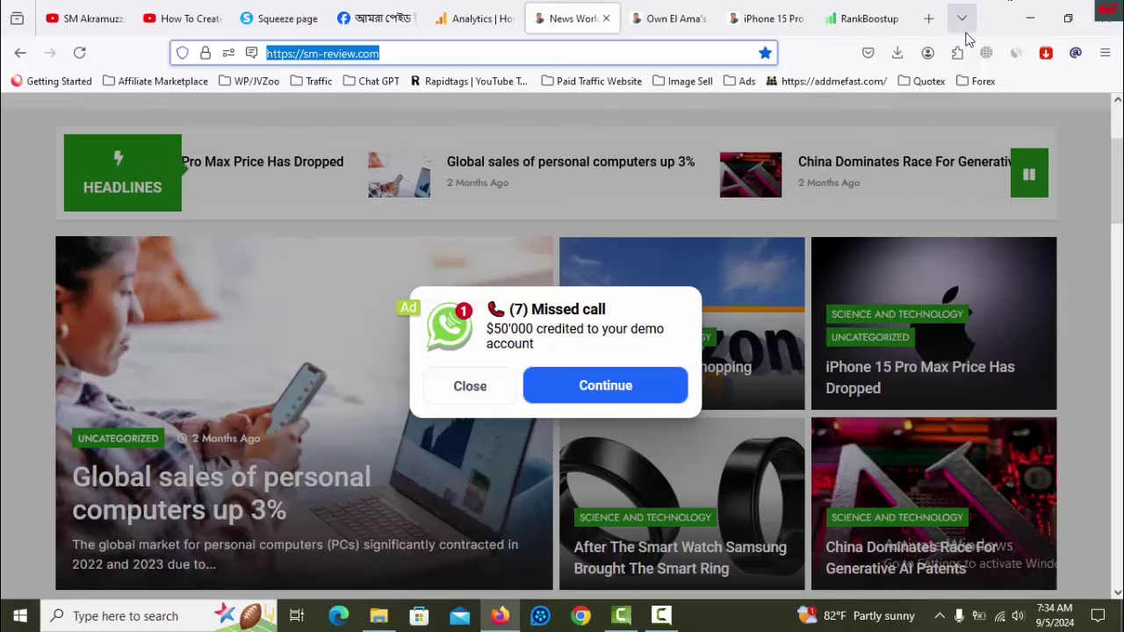
left_click(105, 23)
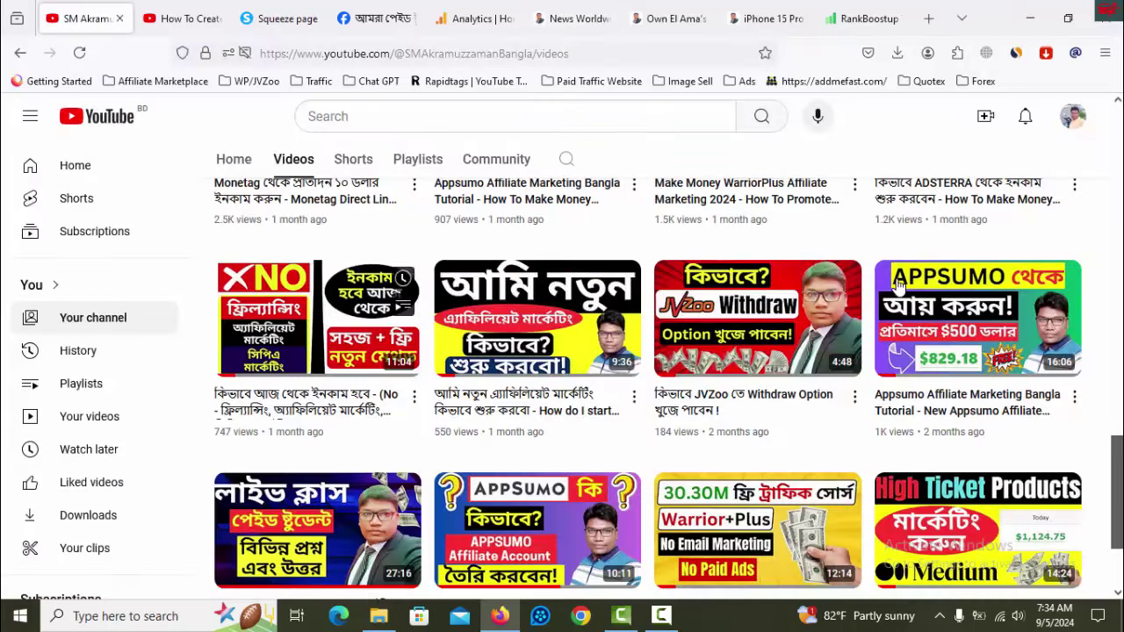
scroll(881, 344, "up", 10)
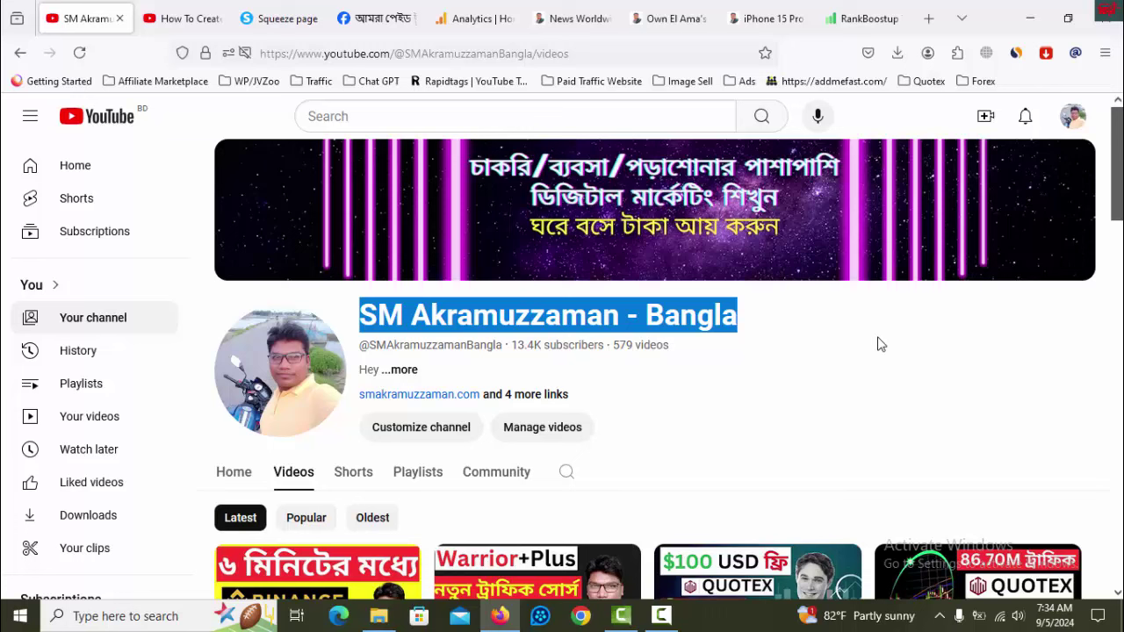